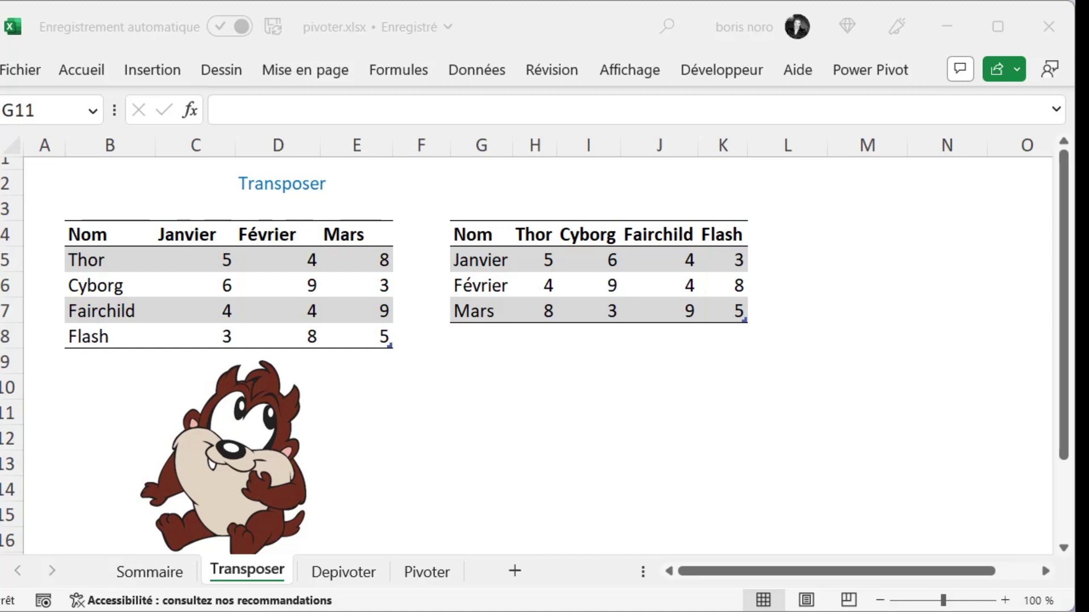
- Enter =TRANSPOSE(Transposer[#Tout]) in G10 to transpose the whole Nom table
{"action": "left_click", "coordinate": [481, 387]}
{"action": "type", "text": "="}
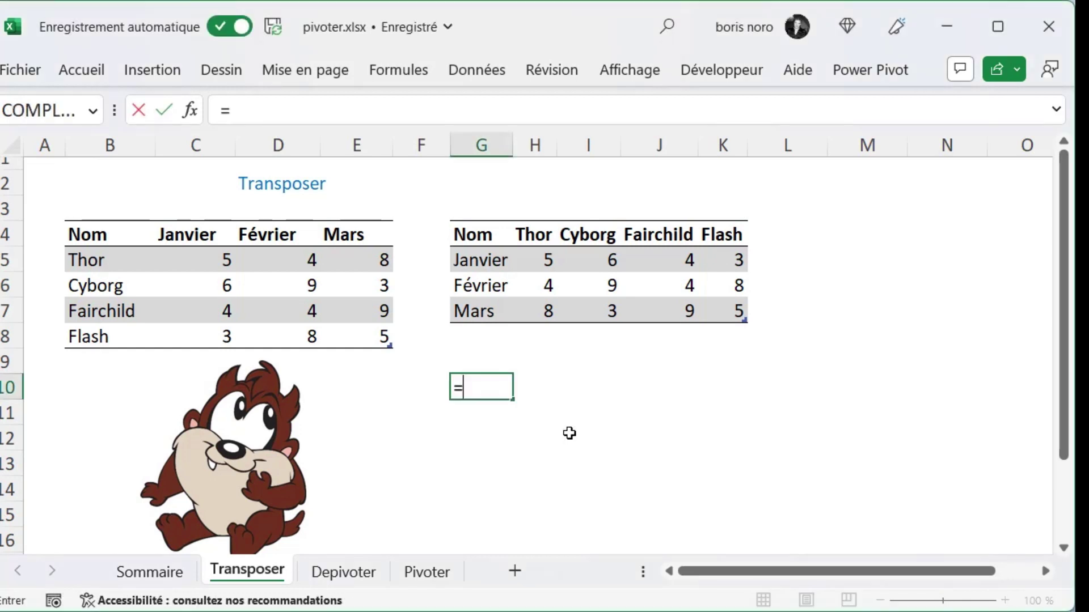
{"action": "type", "text": "tr"}
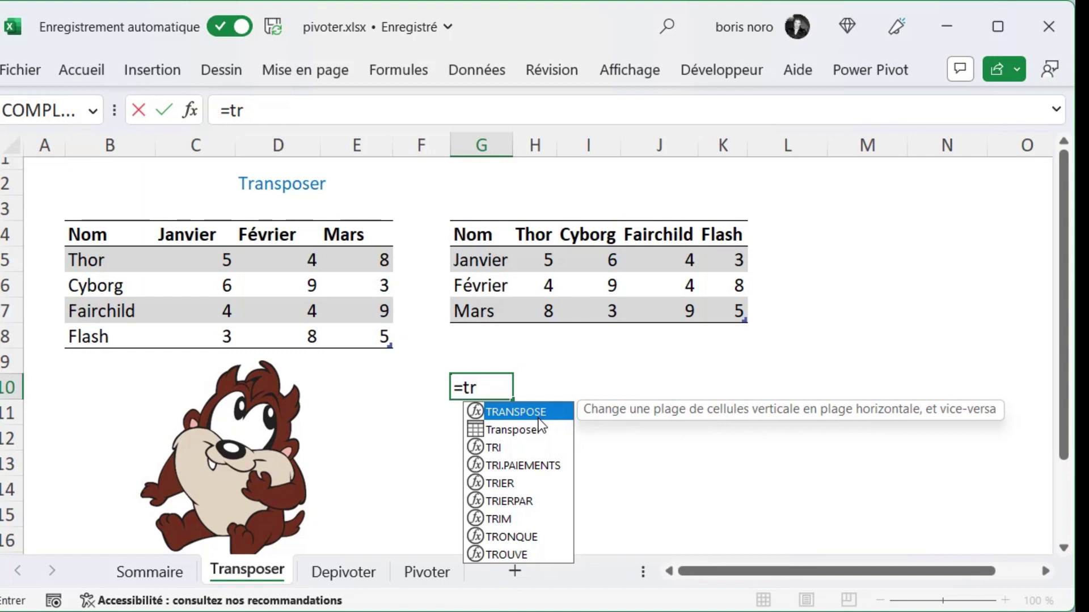
{"action": "key", "text": "Tab"}
{"action": "left_click_drag", "start_coordinate": [98, 237], "coordinate": [363, 338]}
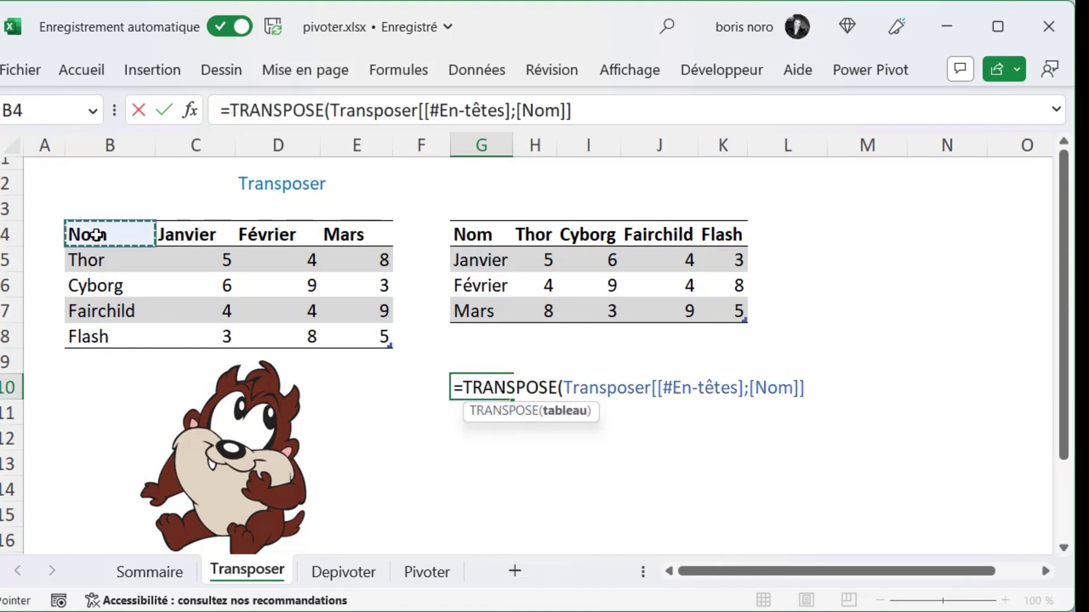
{"action": "type", "text": ")"}
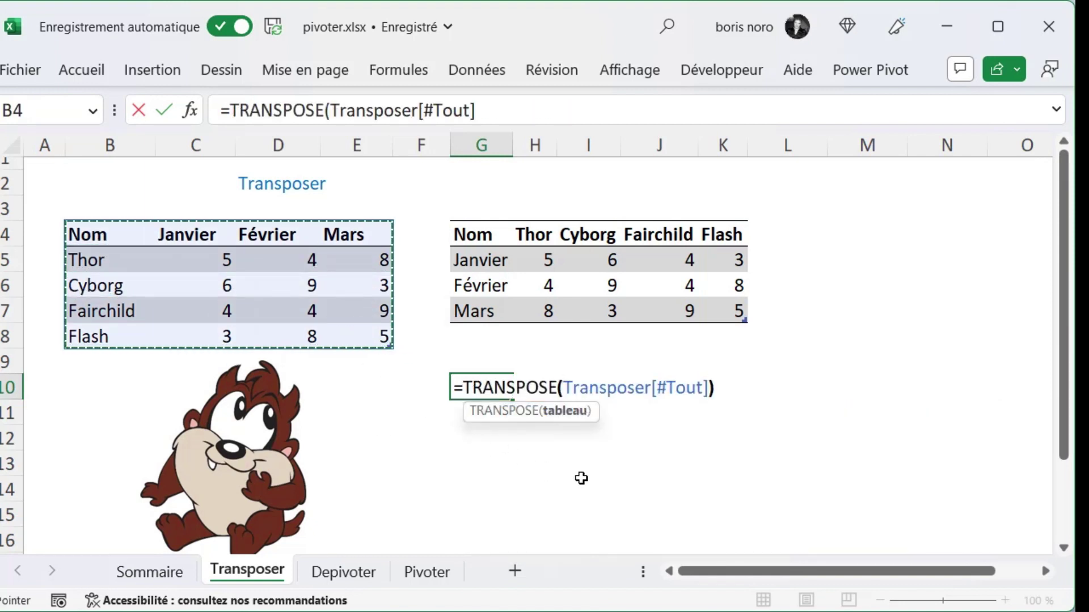
{"action": "key", "text": "Return"}
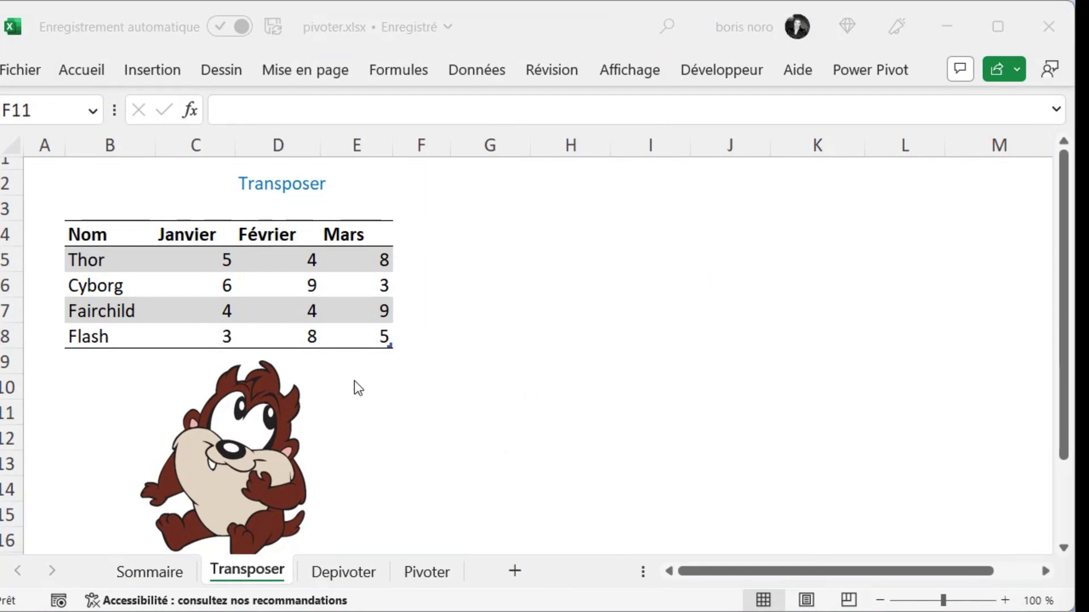
- Load the Nom table from cell B5 into Power Query
{"action": "left_click", "coordinate": [115, 264]}
{"action": "right_click", "coordinate": [128, 265]}
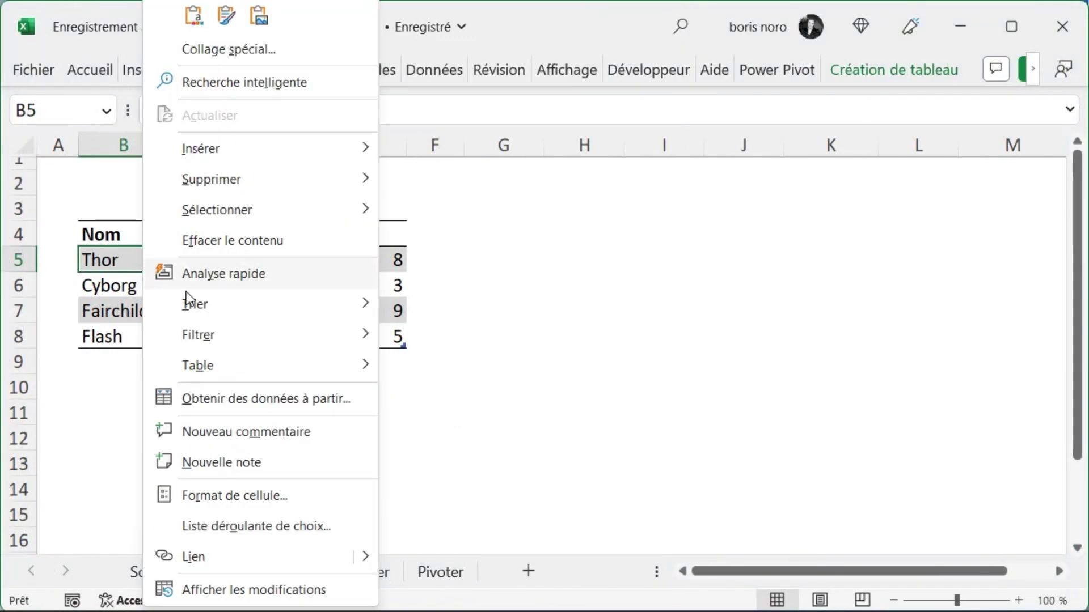
{"action": "left_click", "coordinate": [262, 404]}
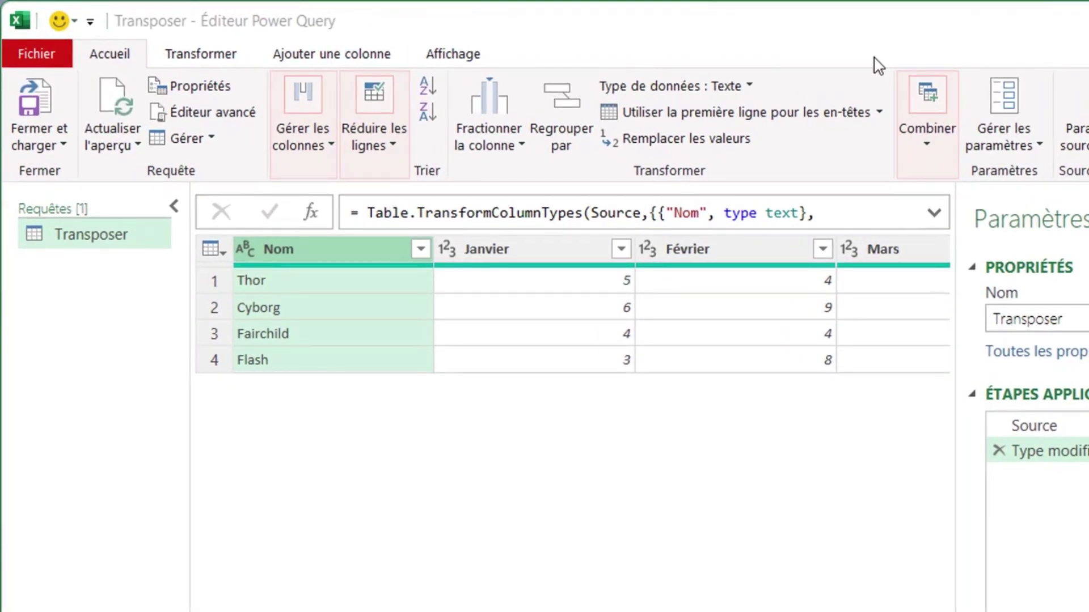
- Demote the headers so Nom, Janvier, Février, Mars become the first data row
{"action": "left_click", "coordinate": [880, 113]}
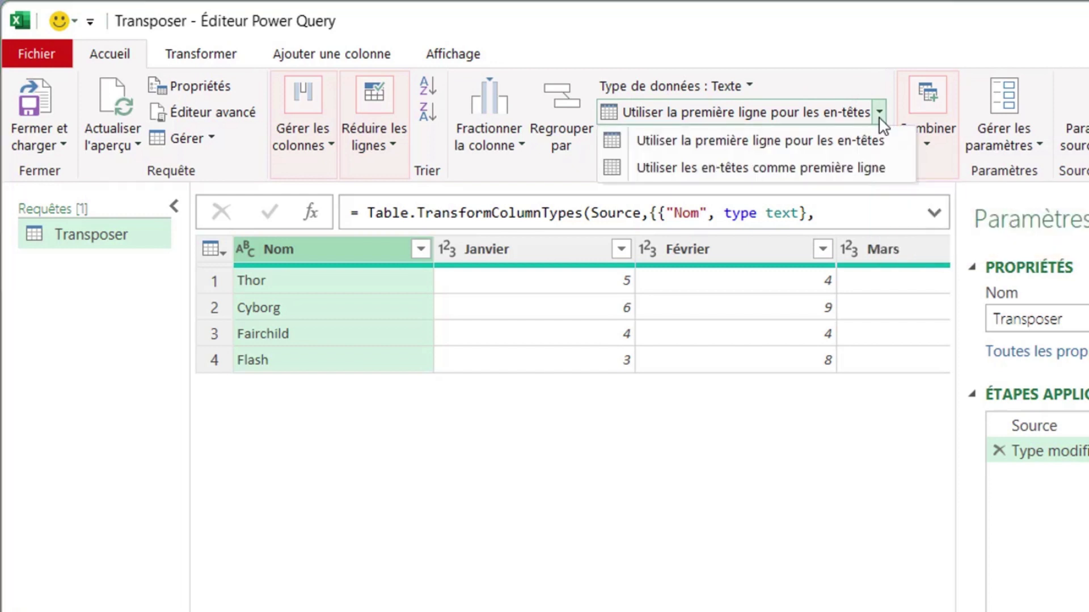
{"action": "left_click", "coordinate": [888, 170]}
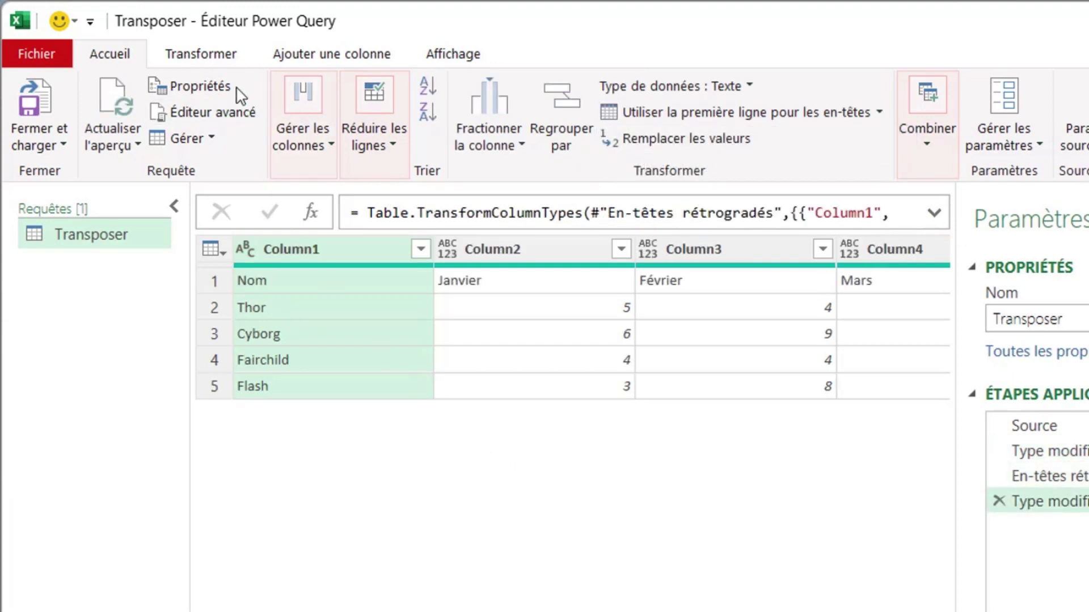
{"action": "left_click", "coordinate": [230, 57]}
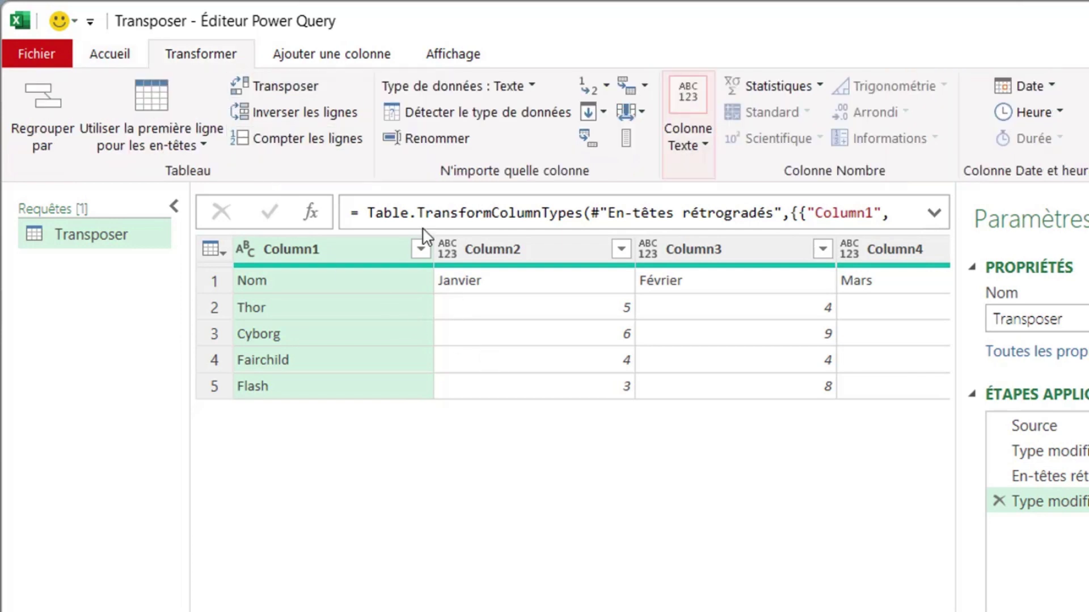
- Transpose the query and promote the first row to Nom, Thor, Cyborg, Fairchild headers
{"action": "left_click", "coordinate": [312, 96]}
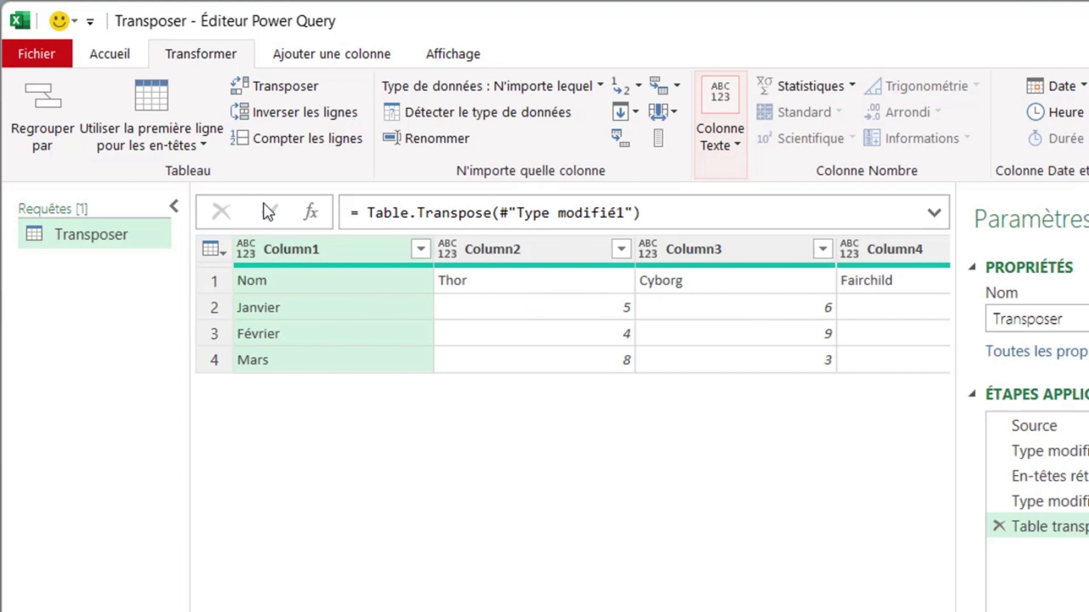
{"action": "left_click", "coordinate": [121, 55]}
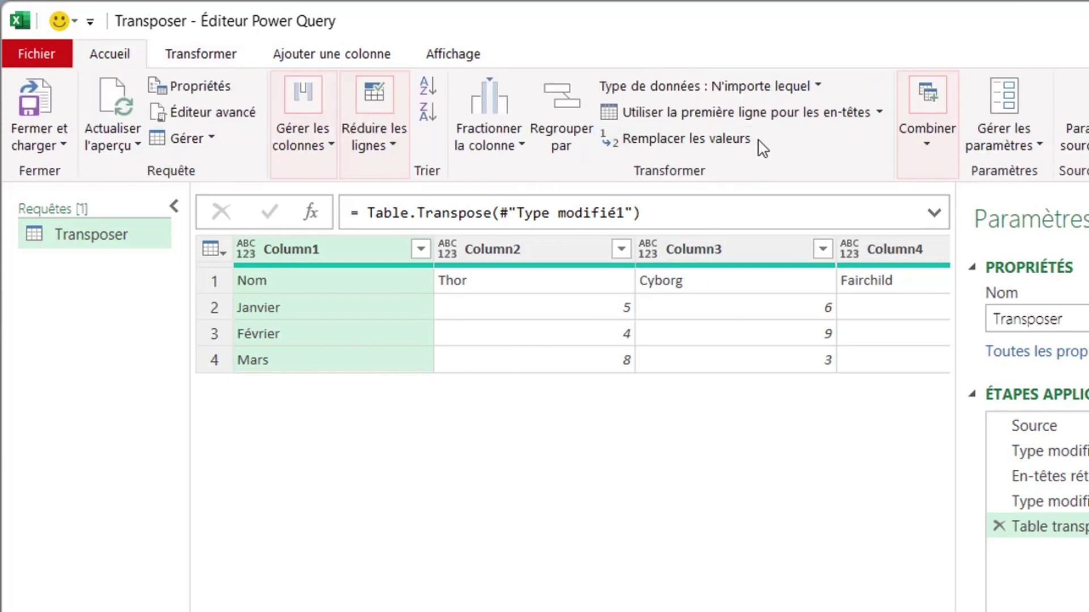
{"action": "left_click", "coordinate": [770, 122]}
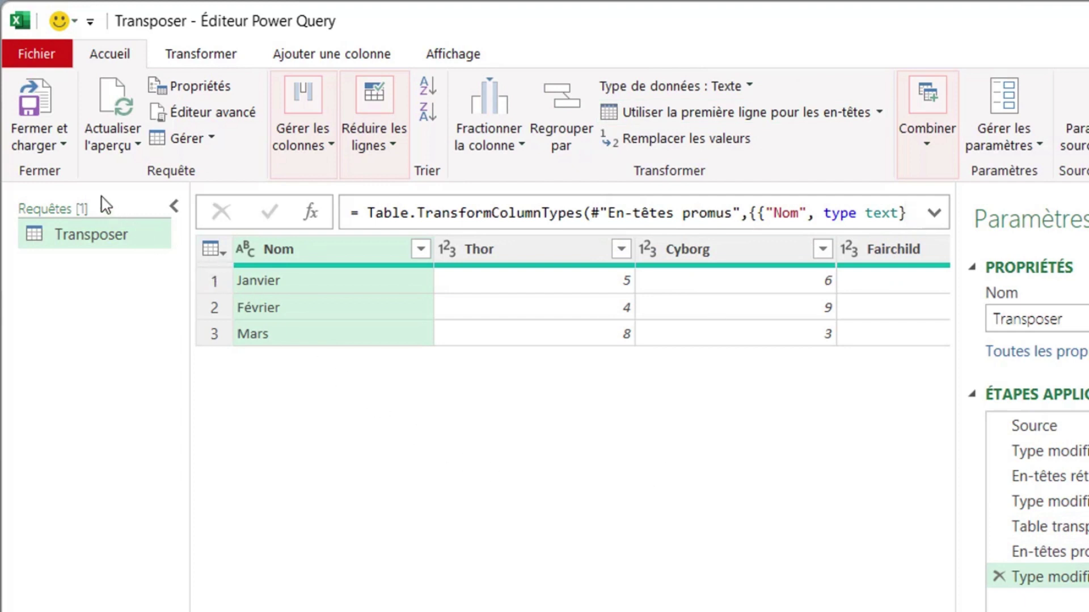
{"action": "left_click", "coordinate": [63, 145]}
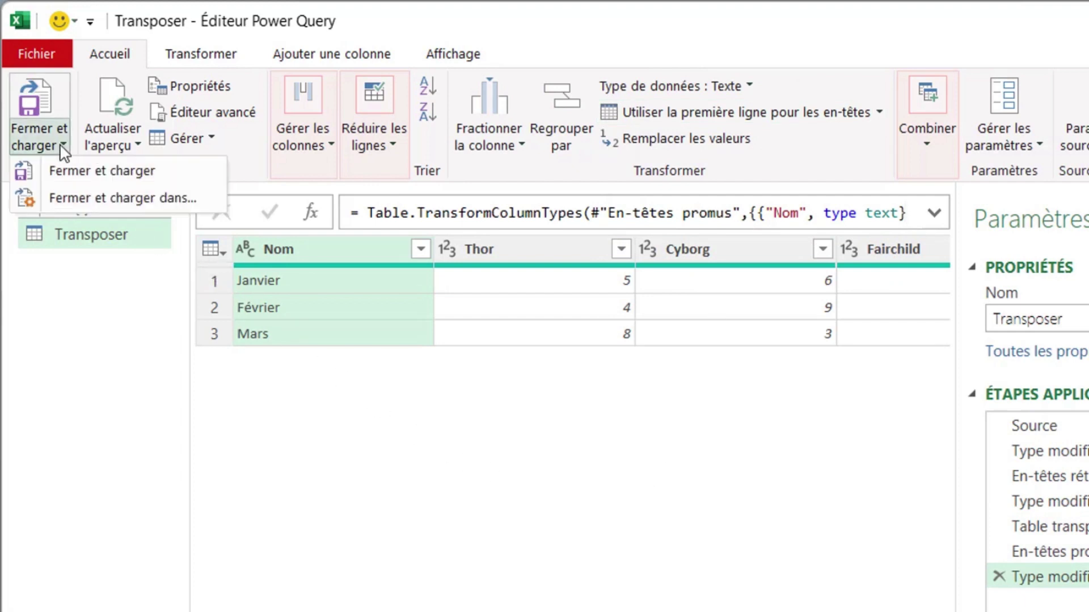
{"action": "left_click", "coordinate": [108, 200]}
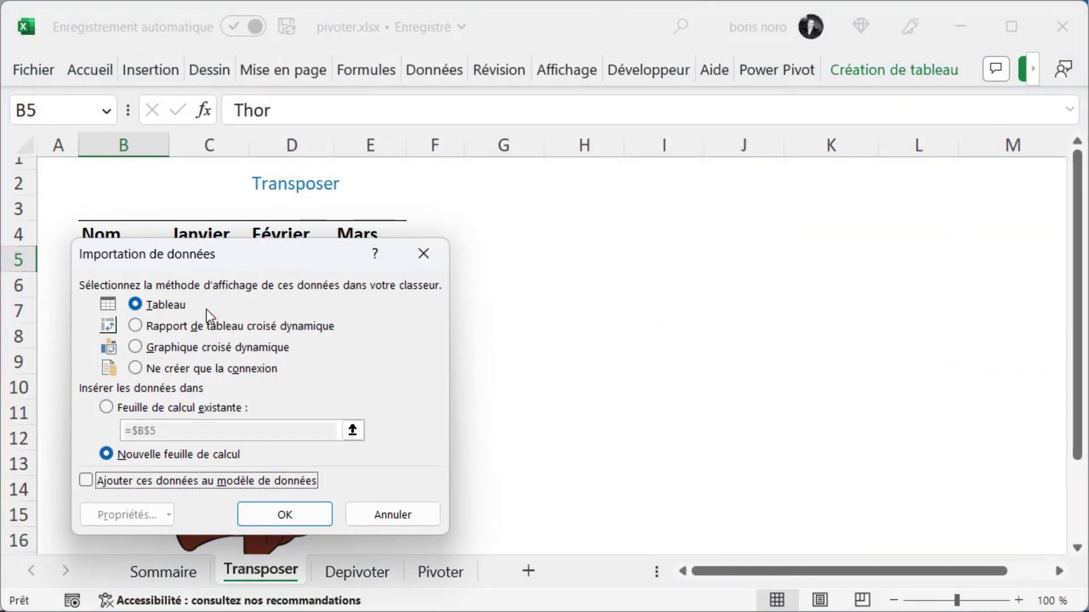
- Load the transposed query into the existing Transposer sheet at cell H4
{"action": "left_click", "coordinate": [108, 407]}
{"action": "left_click", "coordinate": [352, 431]}
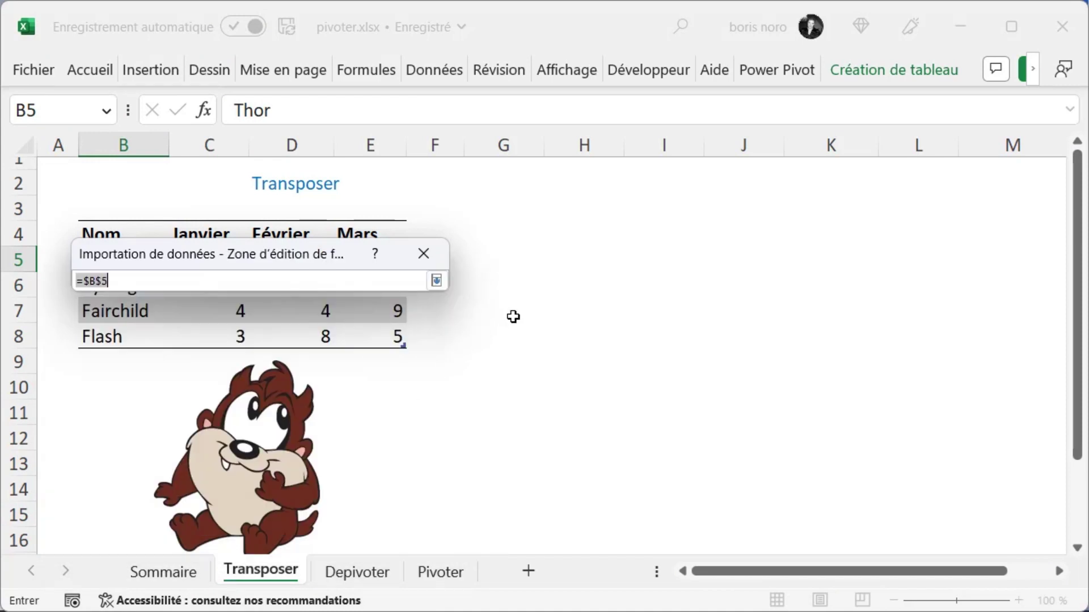
{"action": "left_click", "coordinate": [570, 237]}
{"action": "key", "text": "Return"}
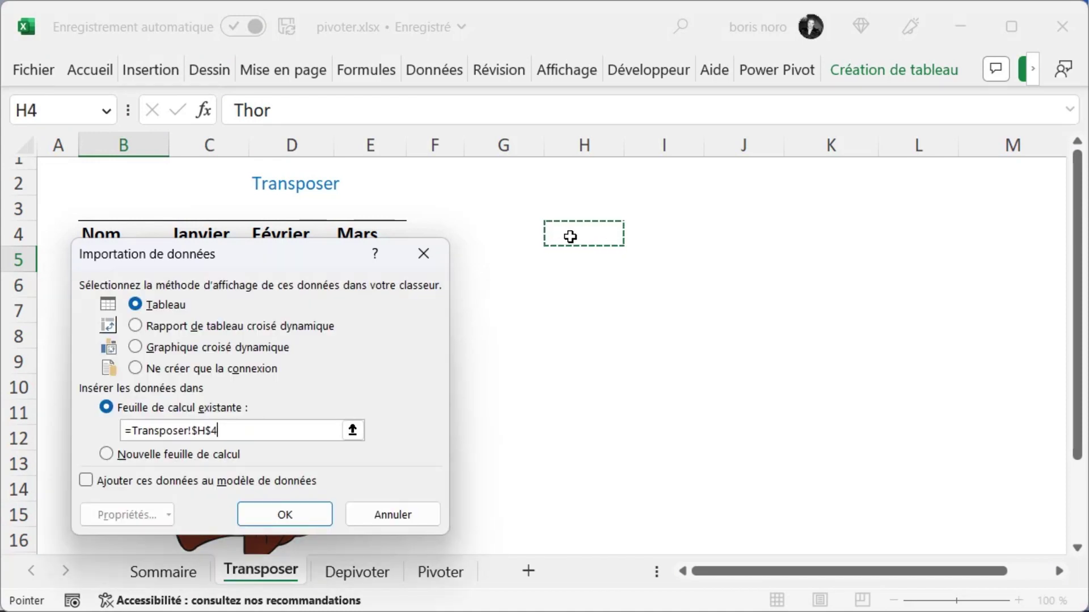
{"action": "left_click", "coordinate": [287, 508]}
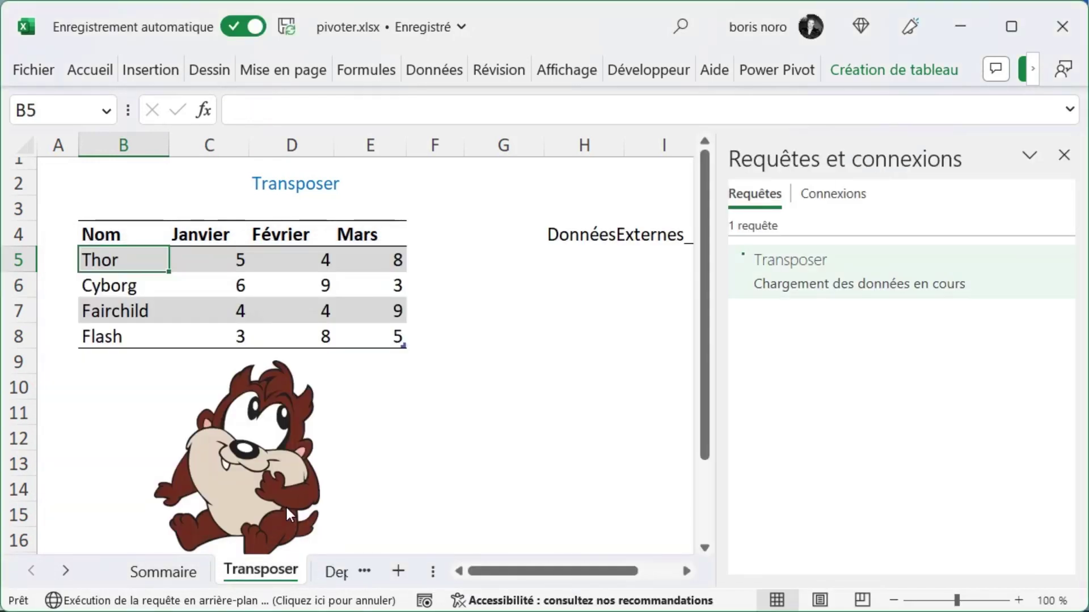
{"action": "left_click", "coordinate": [1064, 159]}
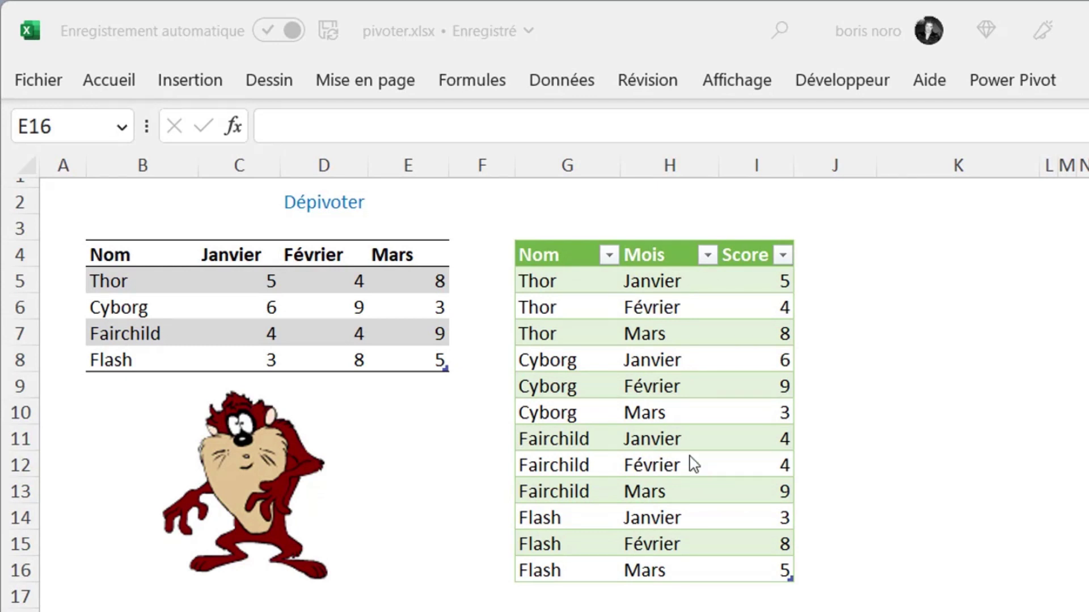
- Insert a PivotTable from the Nom/Mois/Score list at cell K4 on the existing sheet
{"action": "left_click", "coordinate": [574, 311]}
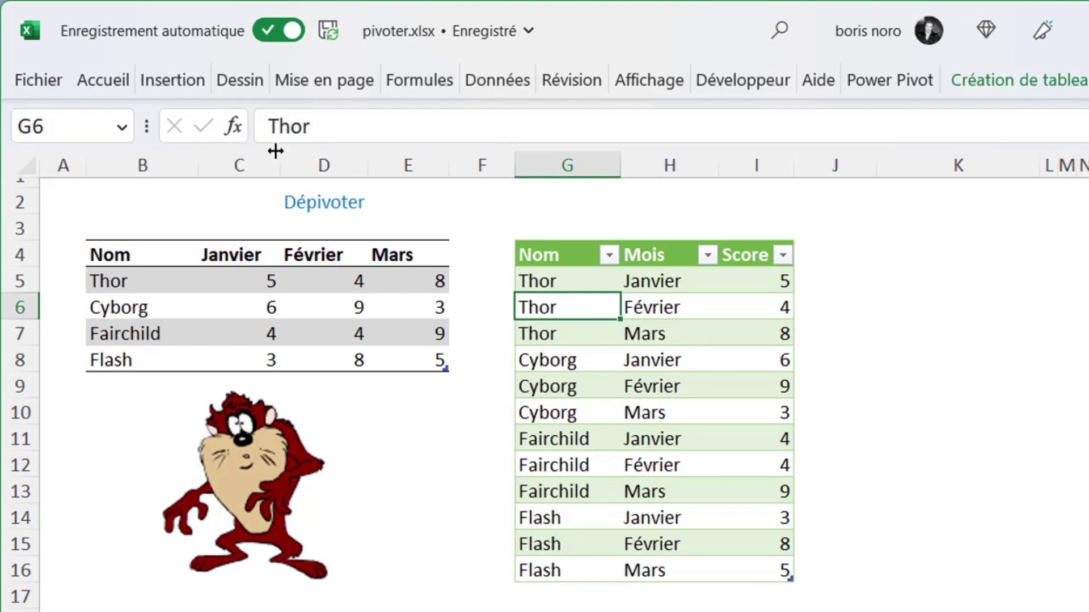
{"action": "left_click", "coordinate": [172, 85]}
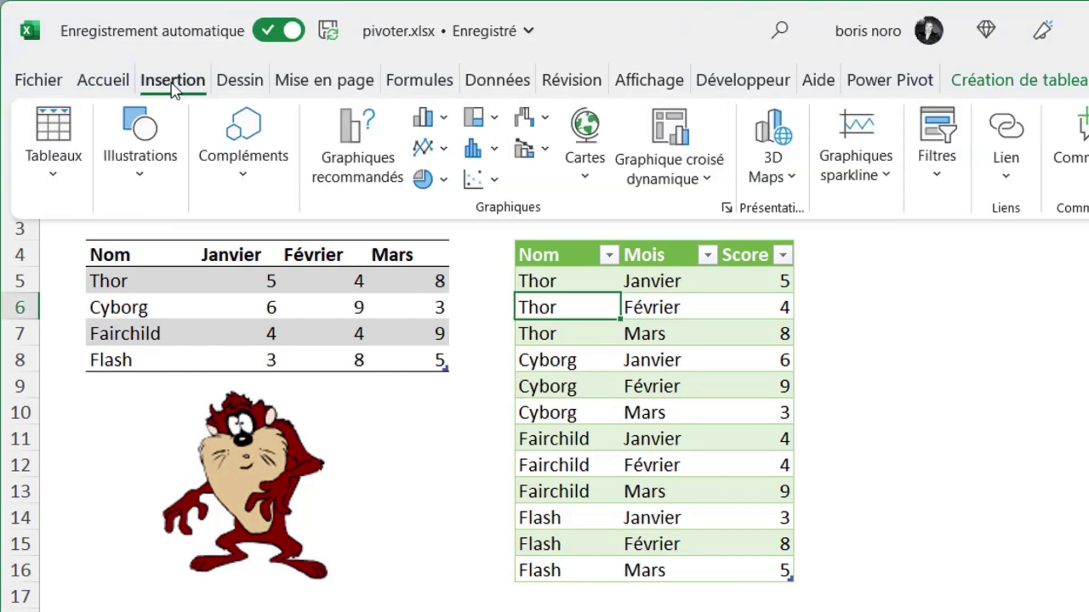
{"action": "left_click", "coordinate": [49, 179]}
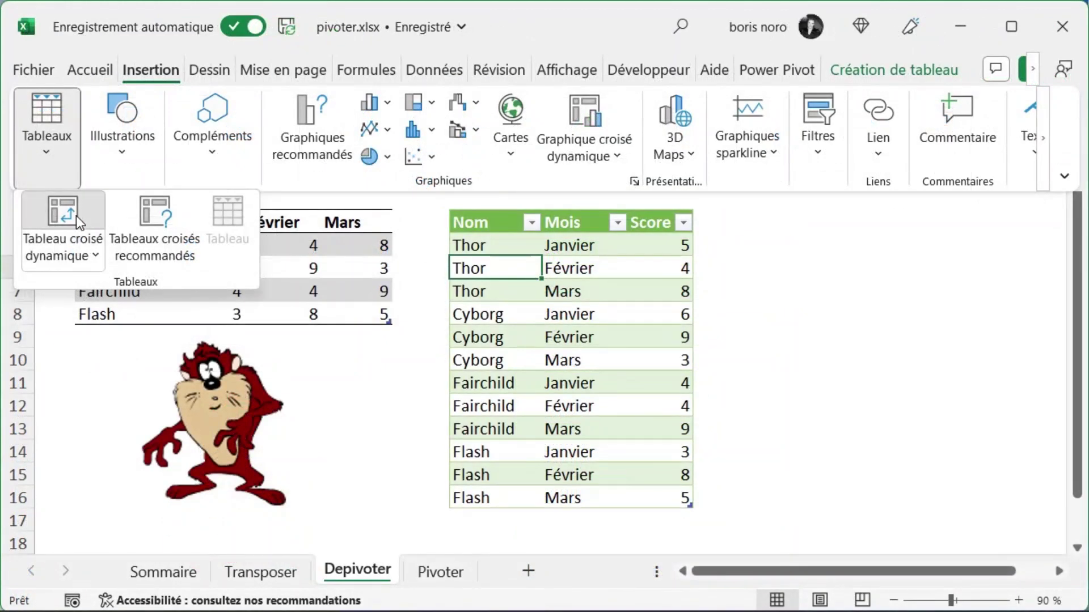
{"action": "left_click", "coordinate": [76, 227]}
{"action": "left_click", "coordinate": [187, 430]}
{"action": "left_click", "coordinate": [533, 453]}
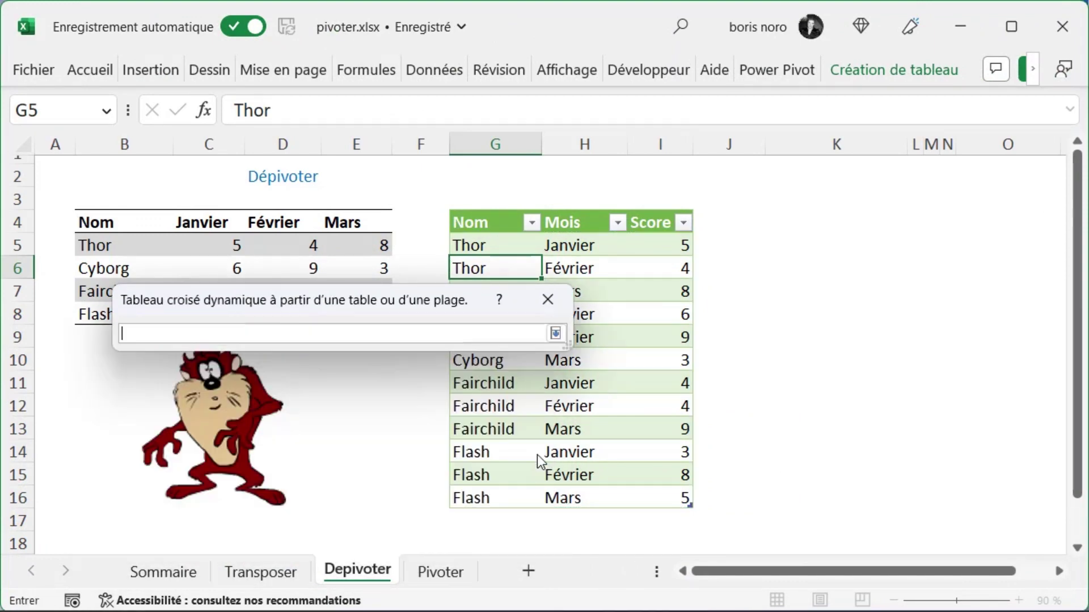
{"action": "left_click", "coordinate": [801, 220]}
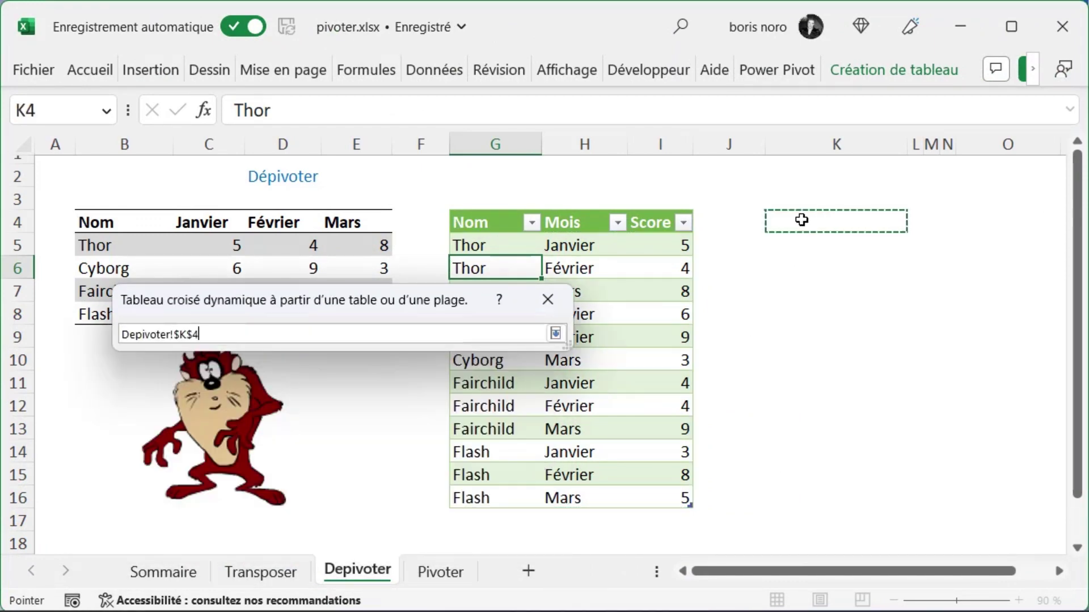
{"action": "key", "text": "Return"}
{"action": "left_click", "coordinate": [439, 535]}
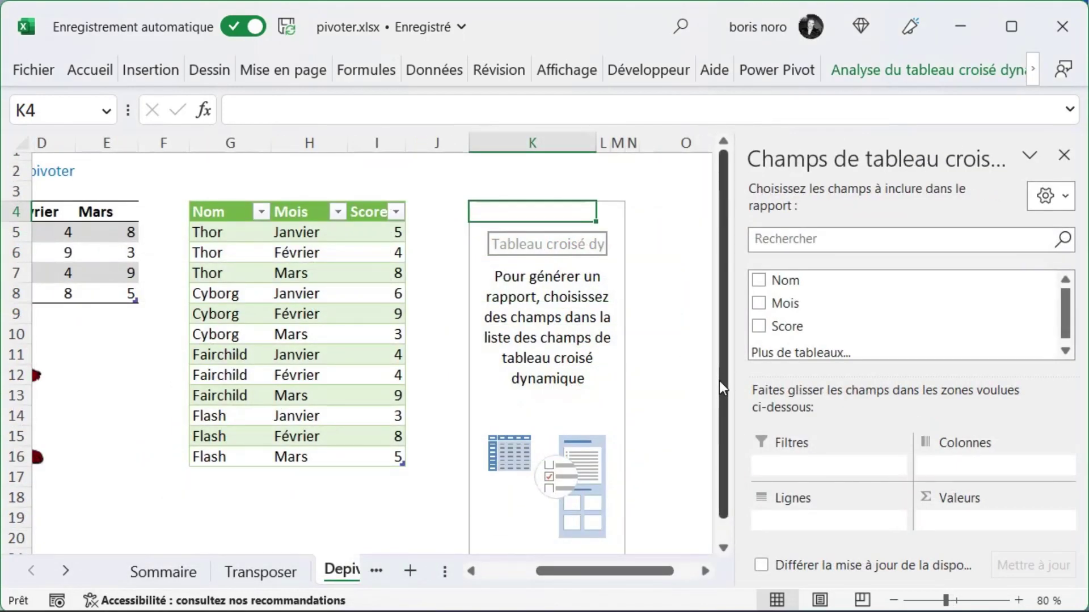
- Put Nom in the PivotTable rows and sum Score in its values
{"action": "left_click_drag", "start_coordinate": [782, 280], "coordinate": [805, 528]}
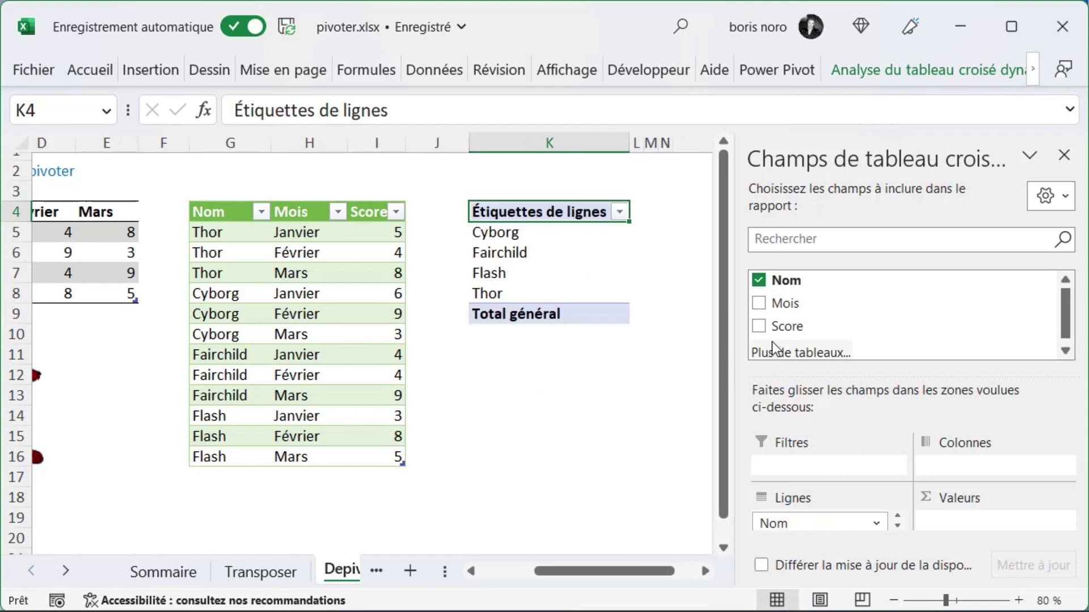
{"action": "left_click_drag", "start_coordinate": [785, 326], "coordinate": [947, 527]}
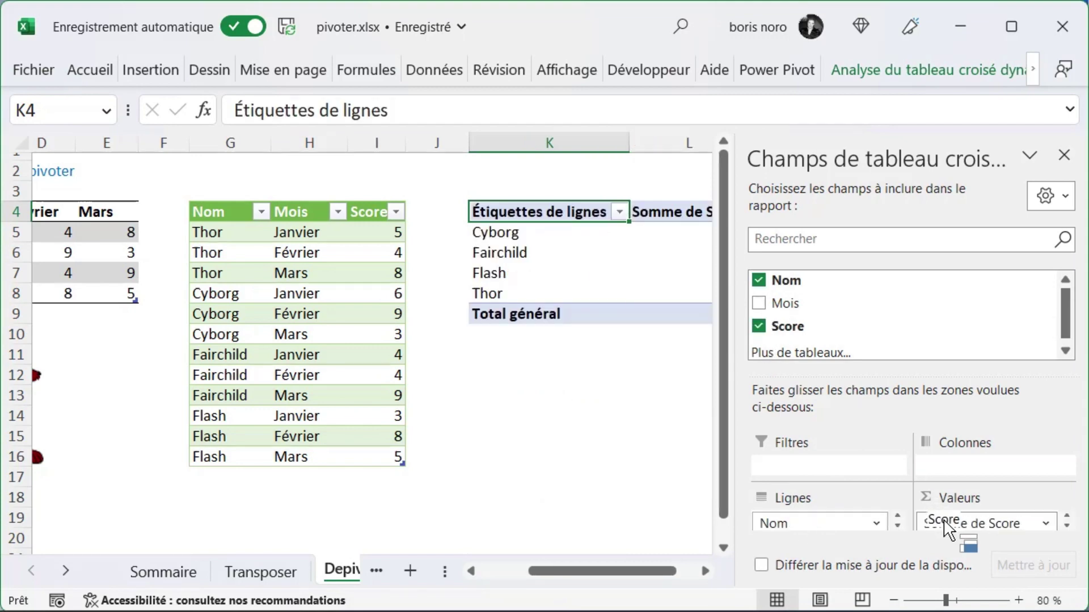
{"action": "left_click_drag", "start_coordinate": [596, 572], "coordinate": [643, 577]}
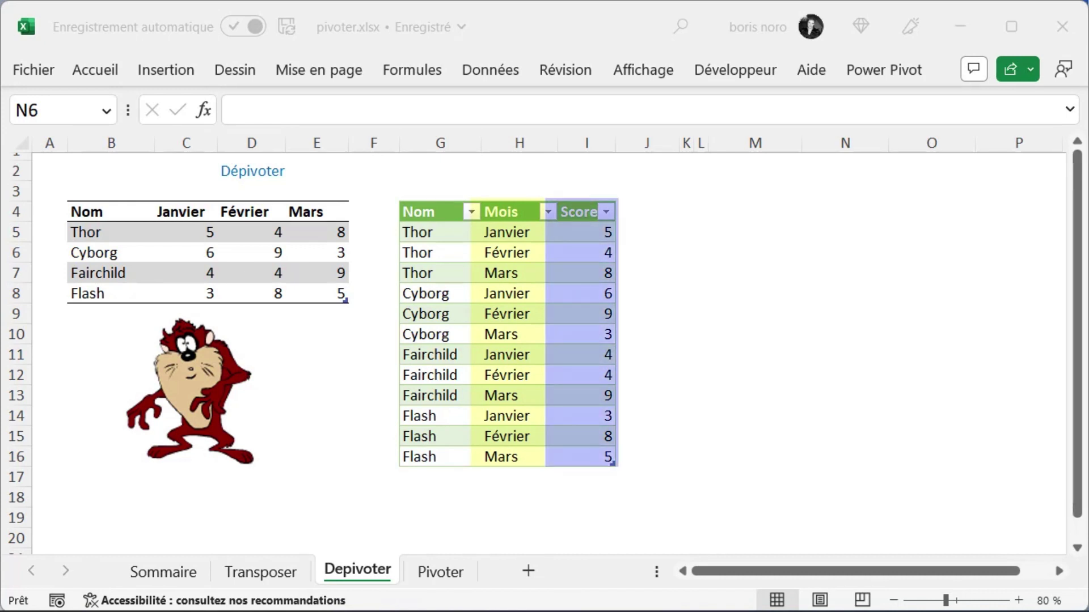
- Load the month table from cell C6 into Power Query
{"action": "left_click", "coordinate": [195, 252]}
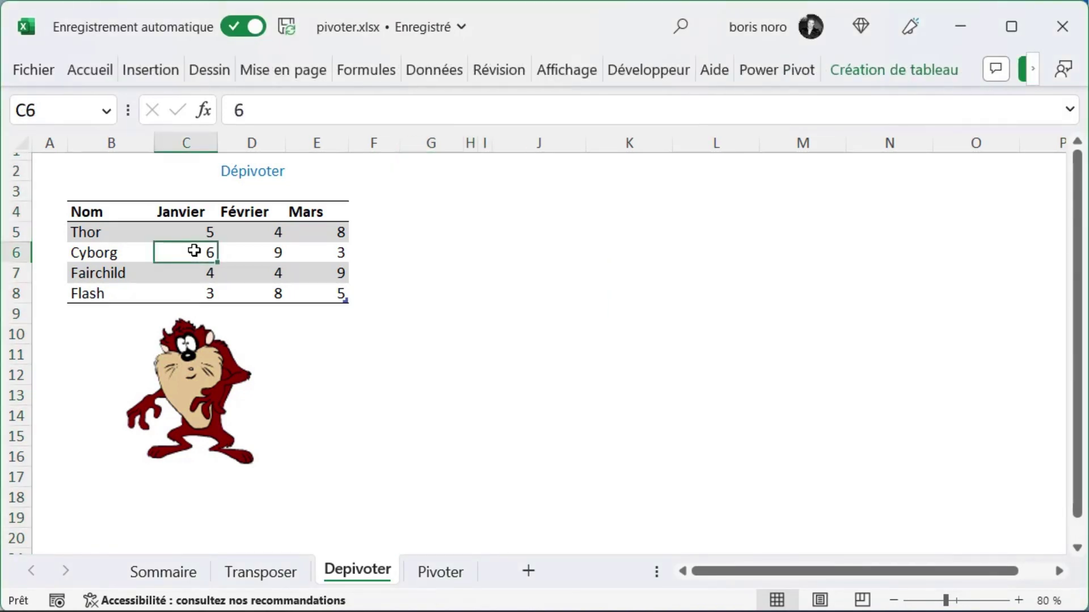
{"action": "right_click", "coordinate": [195, 250]}
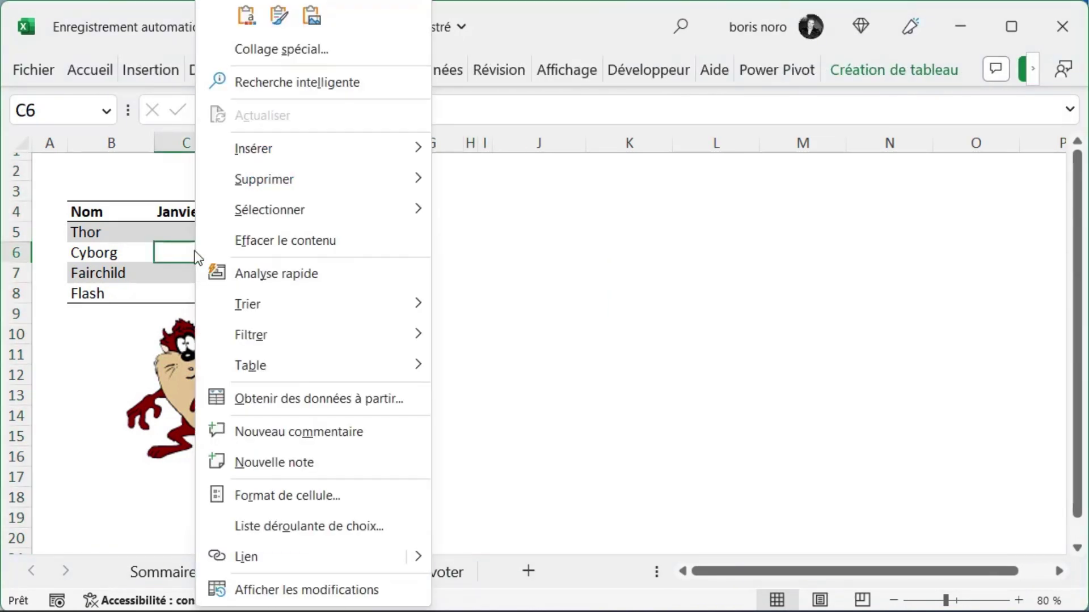
{"action": "left_click", "coordinate": [280, 404]}
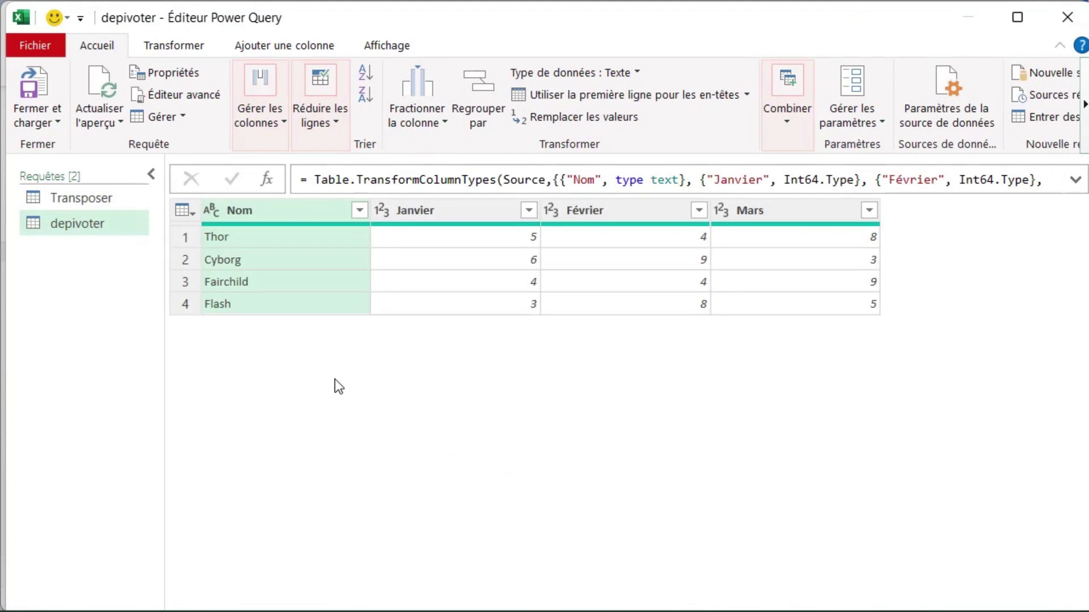
- Unpivot every column except Nom using Dépivoter les autres colonnes
{"action": "left_click", "coordinate": [173, 47]}
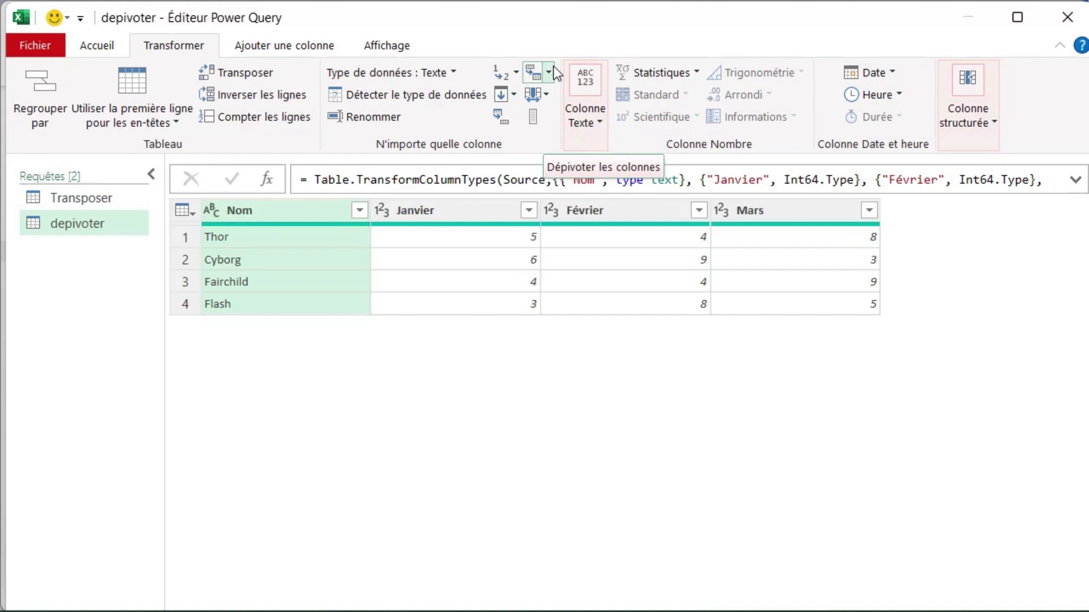
{"action": "left_click", "coordinate": [549, 73]}
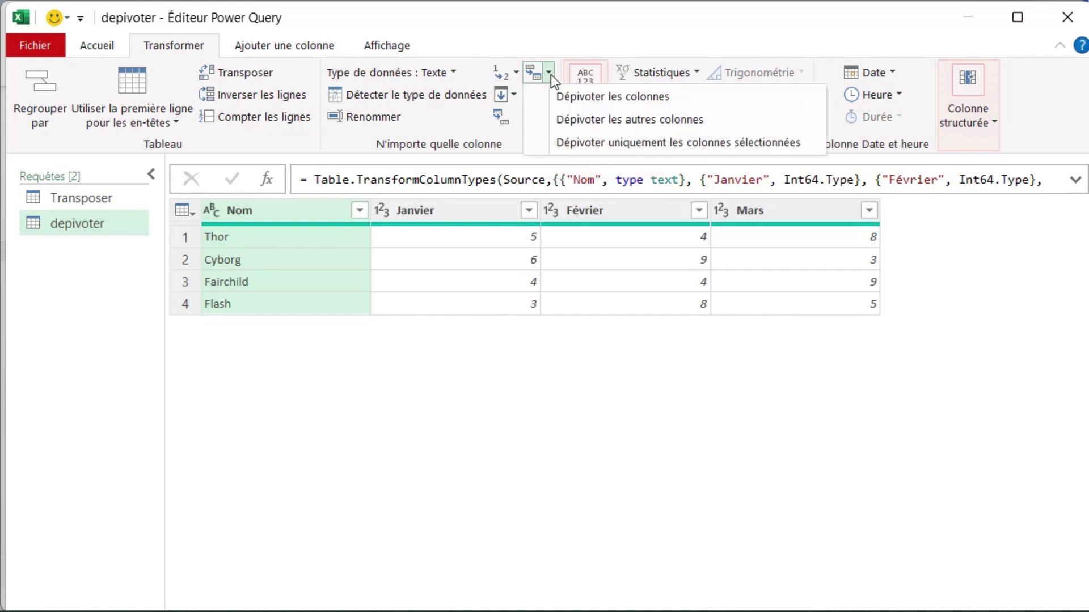
{"action": "left_click", "coordinate": [573, 118]}
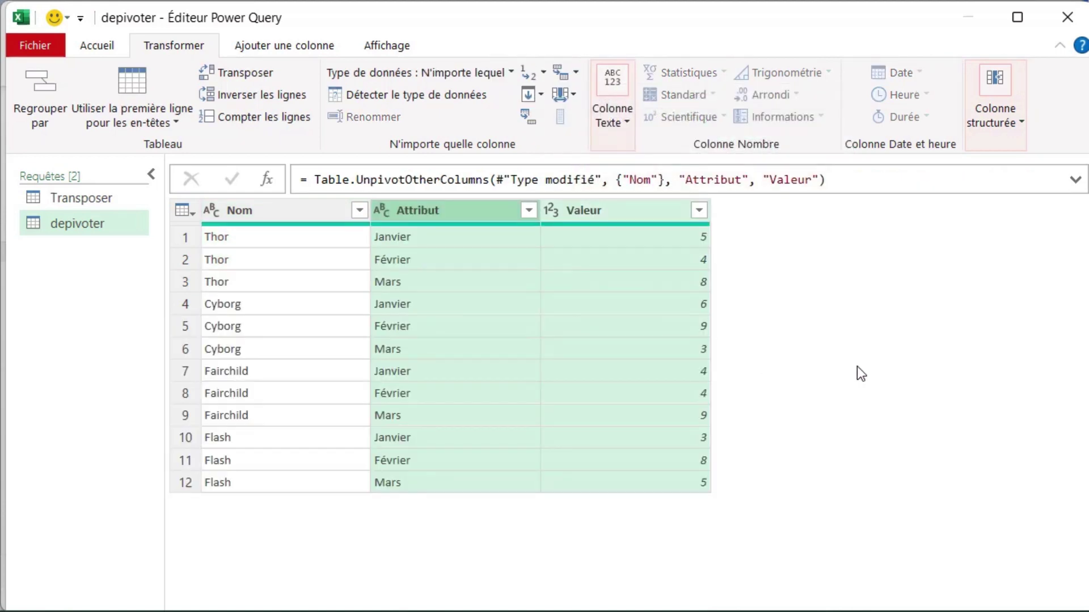
- Rename the Attribut column to Mois and the Valeur column to Score
{"action": "double_click", "coordinate": [469, 208]}
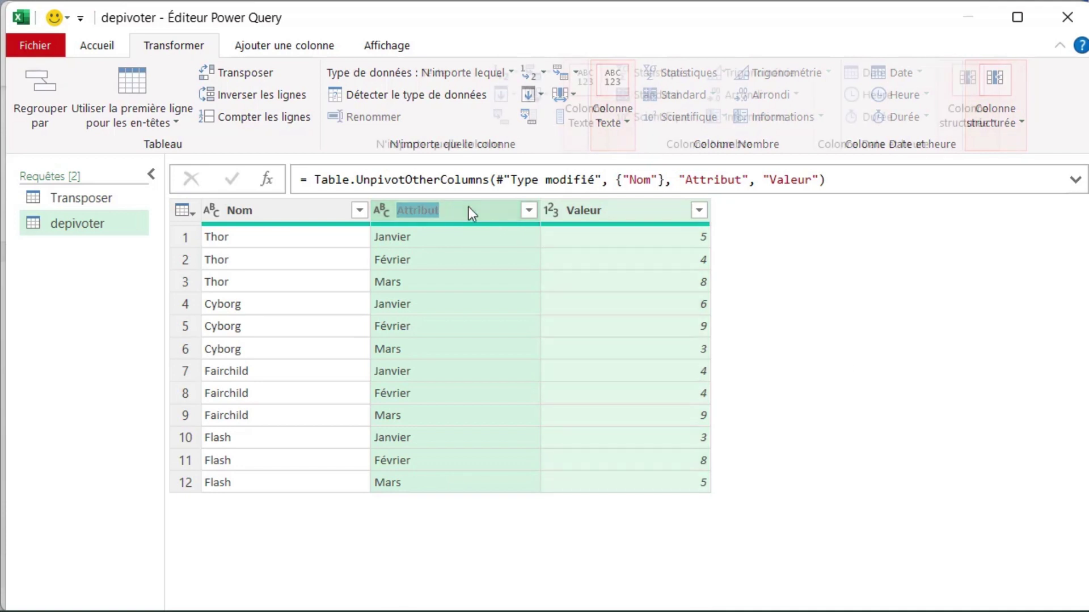
{"action": "type", "text": "Mois"}
{"action": "key", "text": "Return"}
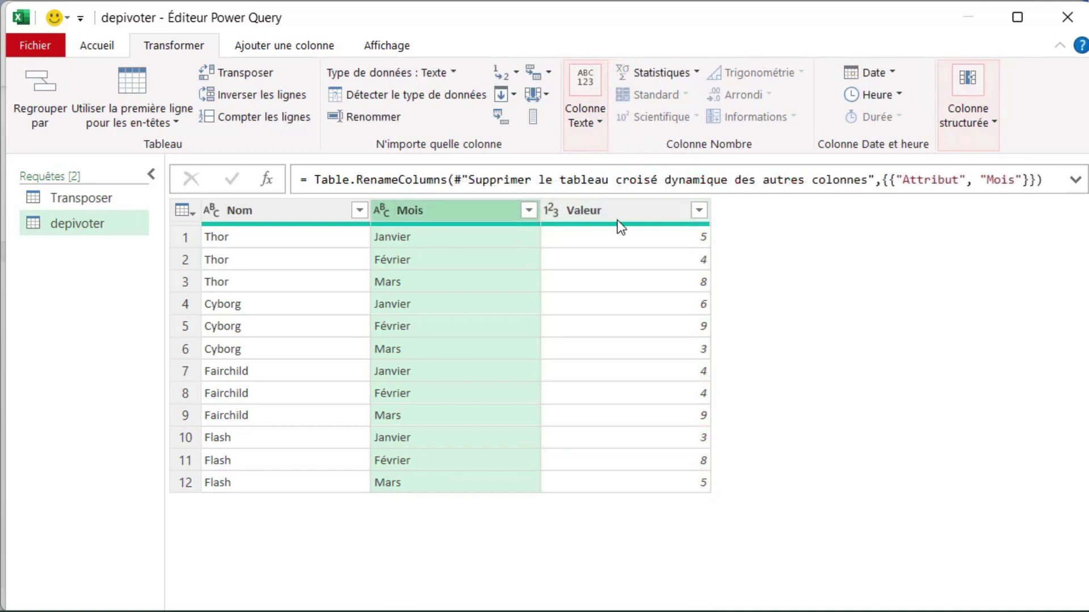
{"action": "double_click", "coordinate": [617, 213]}
{"action": "type", "text": "Score"}
{"action": "key", "text": "Return"}
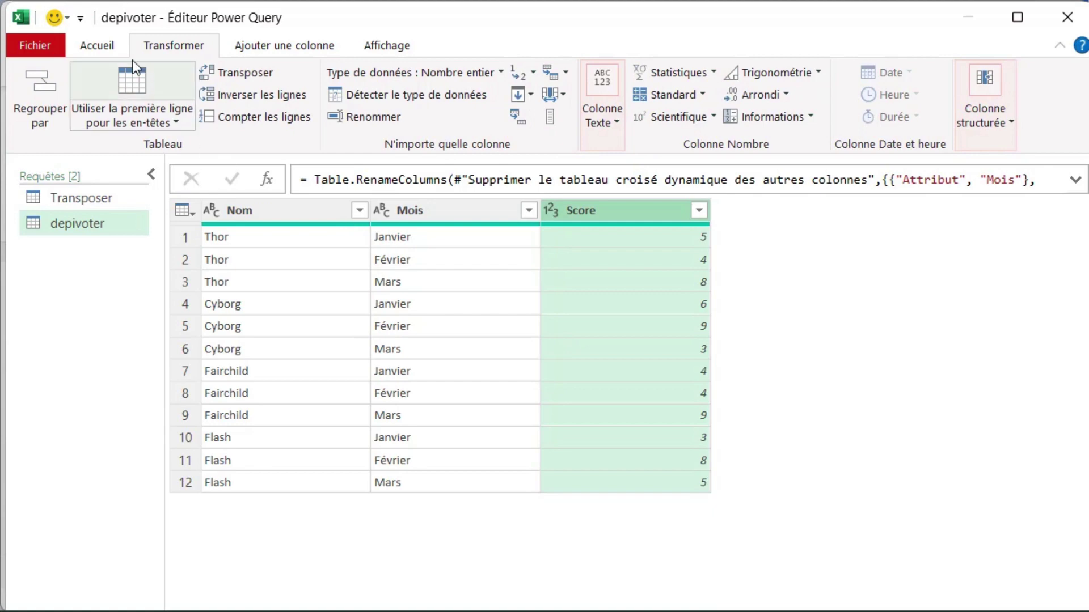
{"action": "left_click", "coordinate": [100, 46]}
- Load the unpivoted query onto the existing Depivoter sheet at cell J4
{"action": "left_click", "coordinate": [59, 124]}
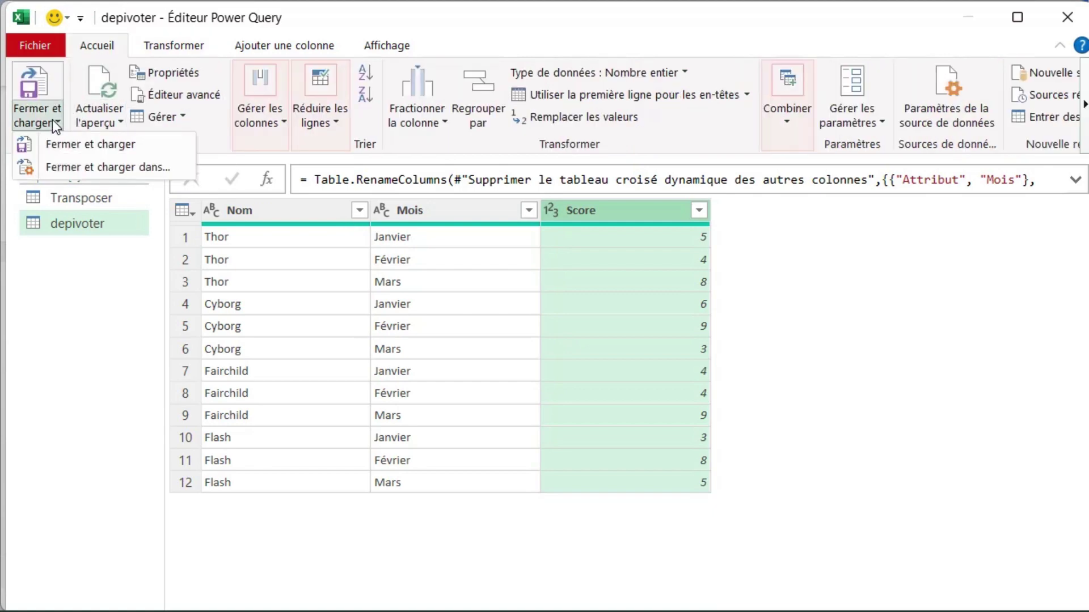
{"action": "left_click", "coordinate": [76, 169]}
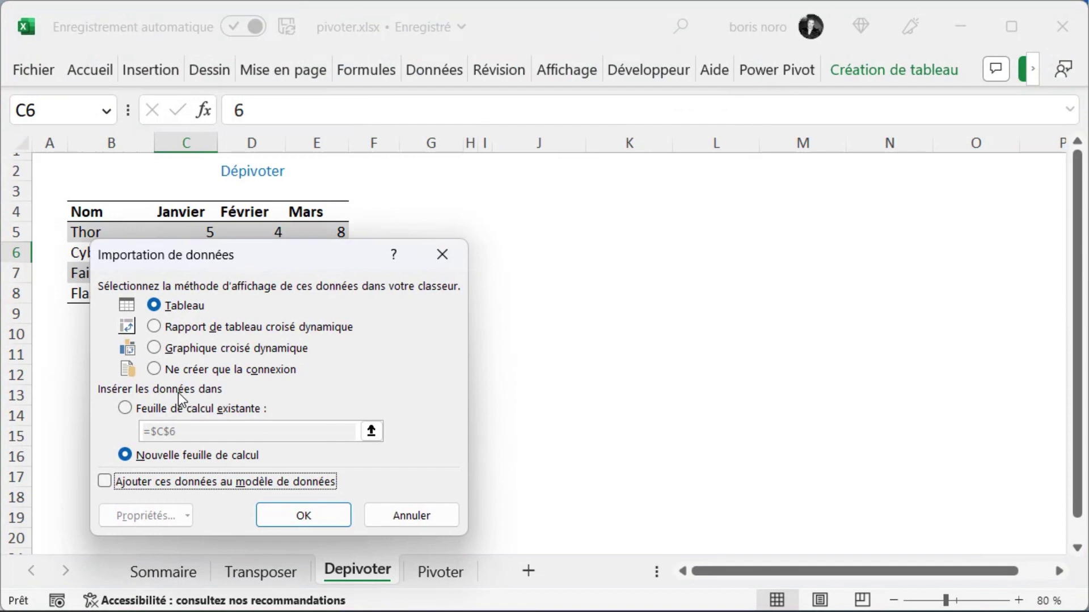
{"action": "left_click", "coordinate": [152, 407]}
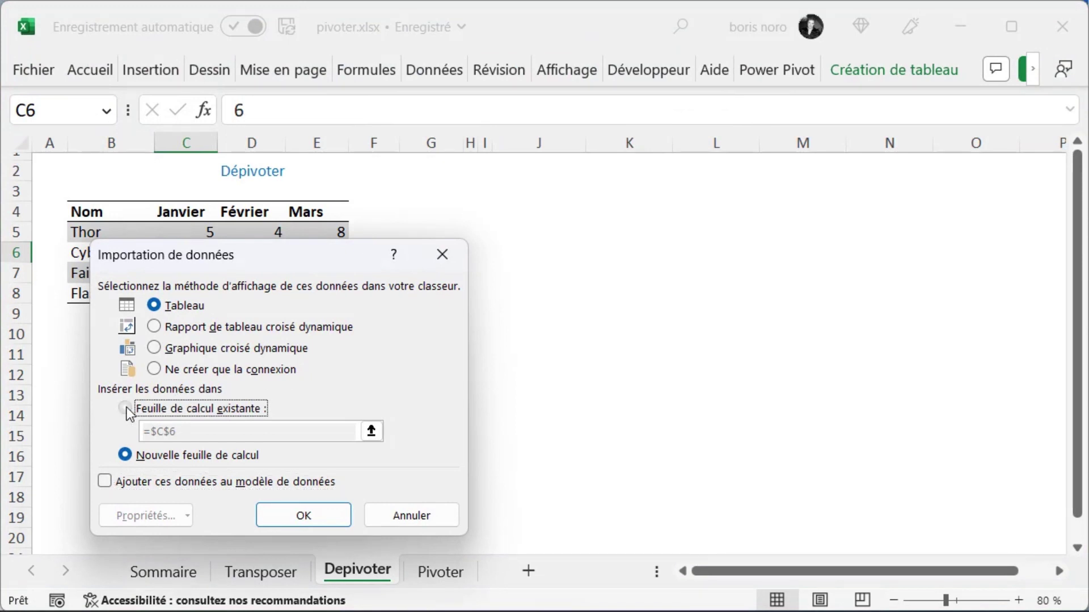
{"action": "left_click", "coordinate": [372, 432]}
{"action": "left_click", "coordinate": [542, 211]}
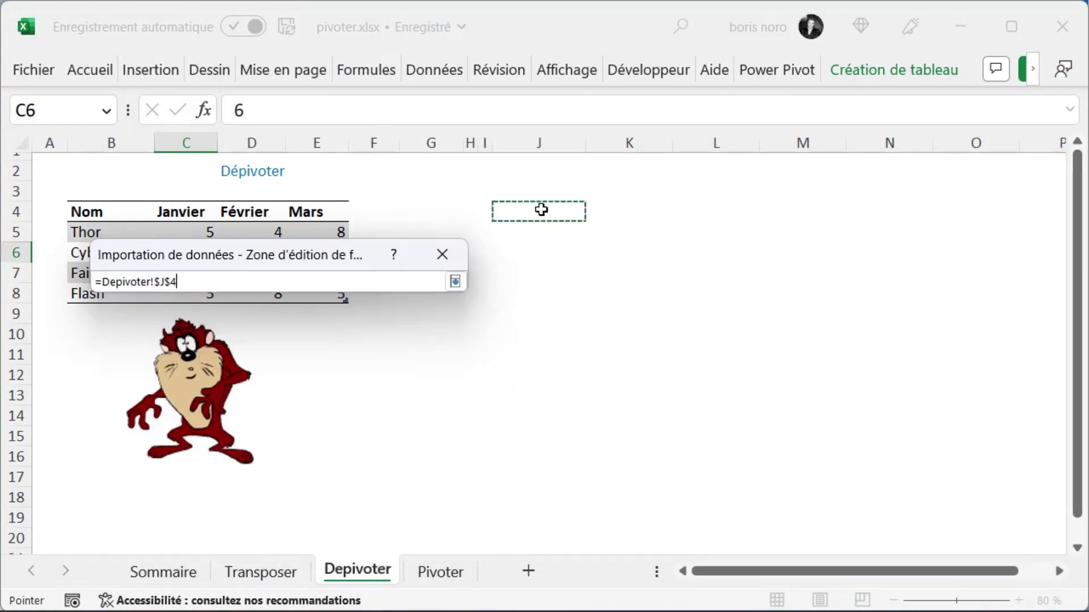
{"action": "key", "text": "Return"}
{"action": "left_click", "coordinate": [304, 515]}
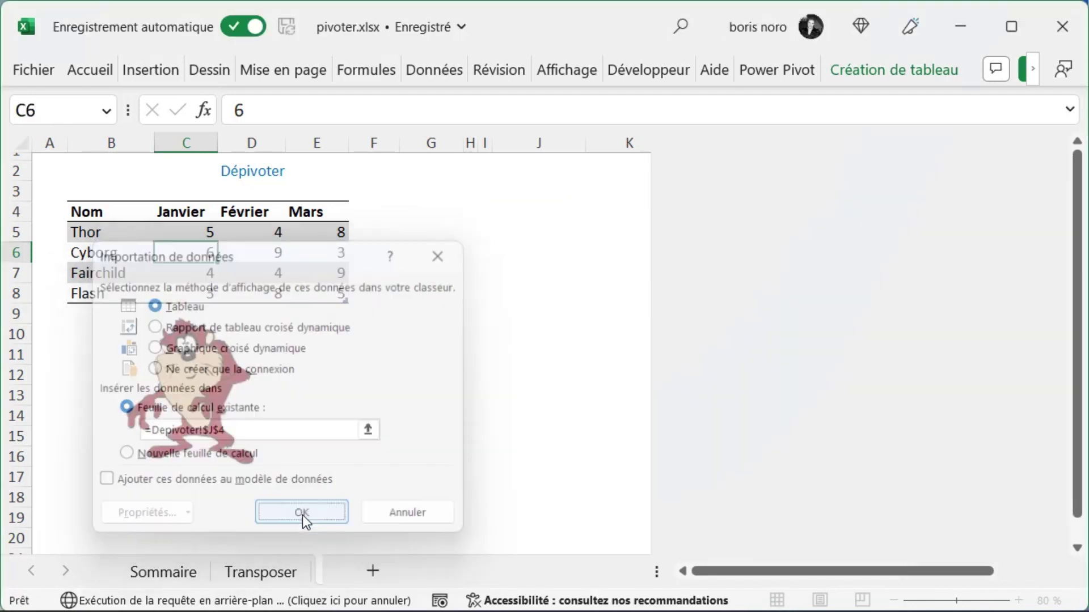
{"action": "left_click", "coordinate": [1021, 155]}
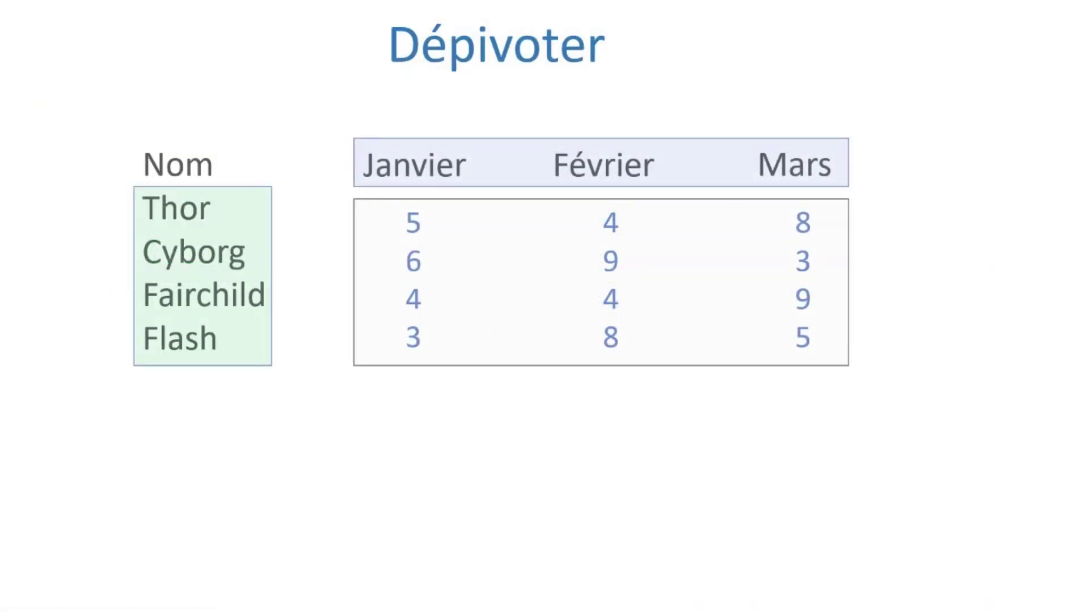
- Advance to the next slide showing the Nom, Mois, Score unpivoted table
{"action": "key", "text": "Right"}
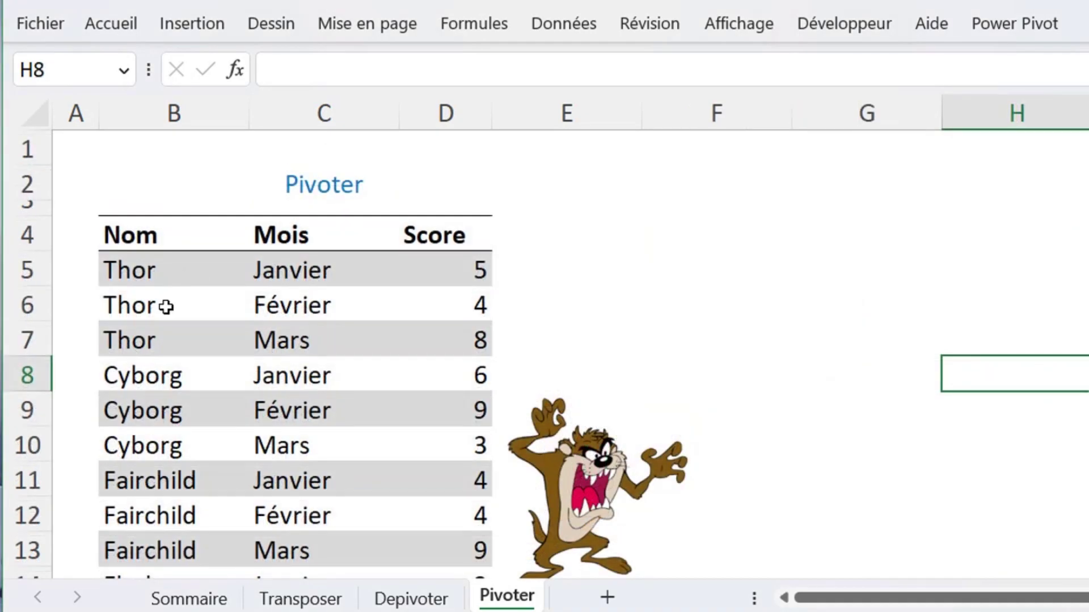
- Load the table at B6 into Power Query as a new Pivoter query and select its Mois column
{"action": "left_click", "coordinate": [166, 307]}
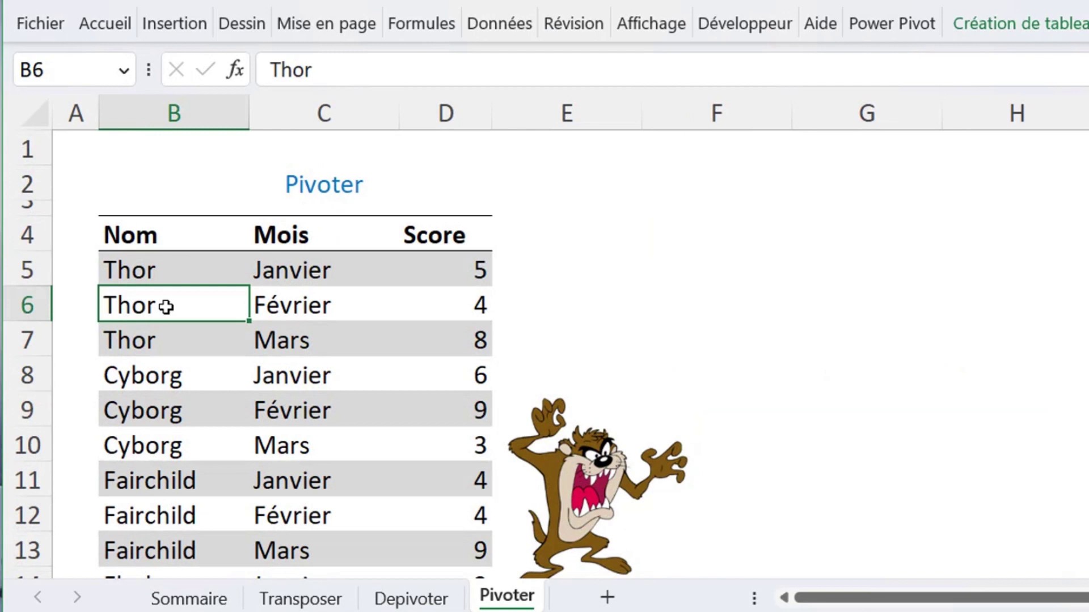
{"action": "right_click", "coordinate": [165, 307]}
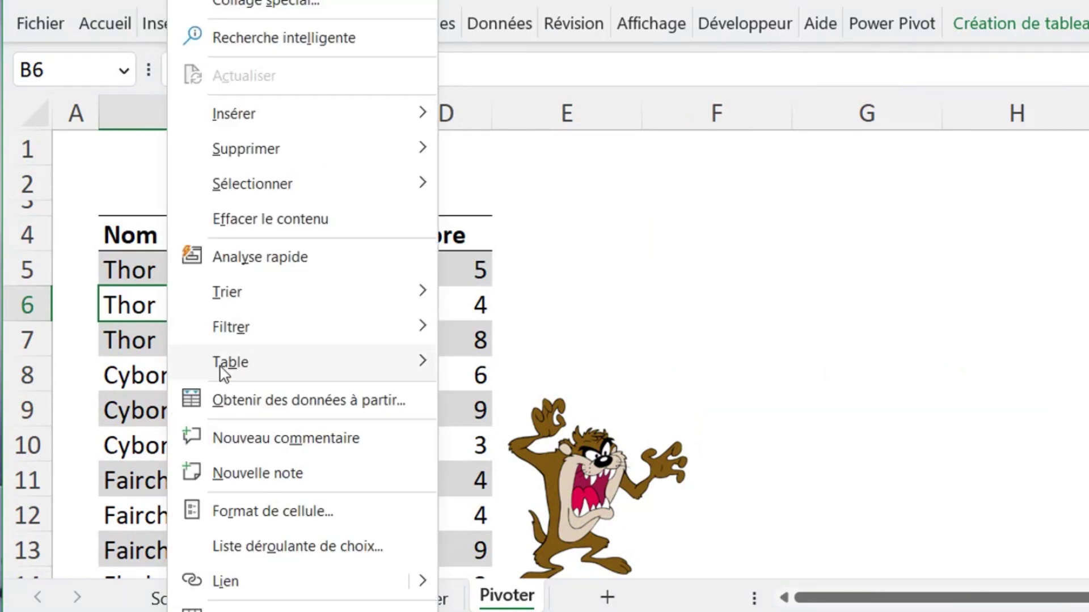
{"action": "left_click", "coordinate": [246, 400]}
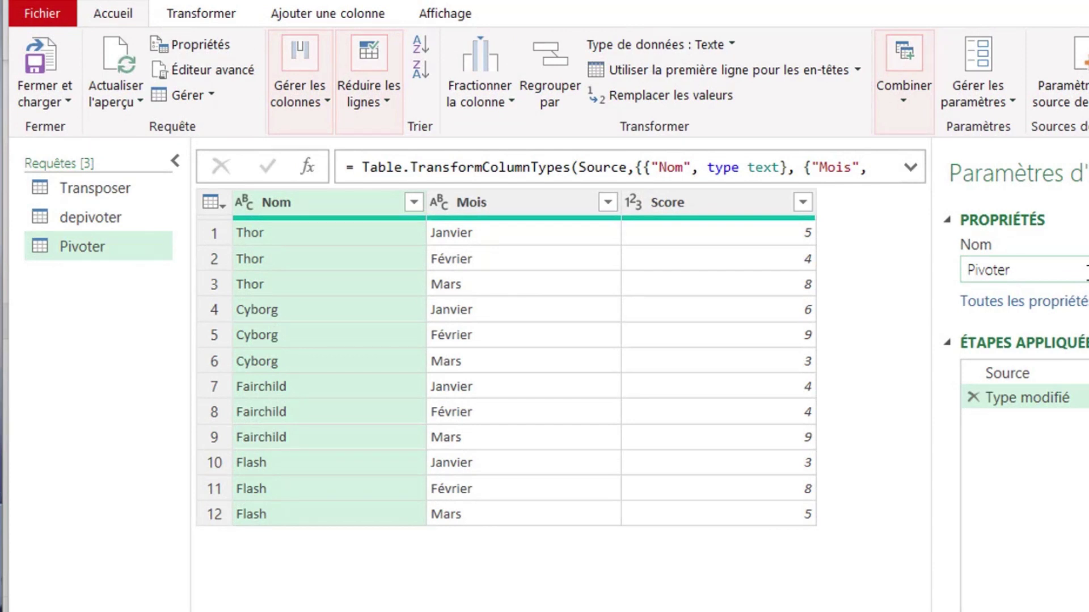
{"action": "left_click", "coordinate": [539, 202]}
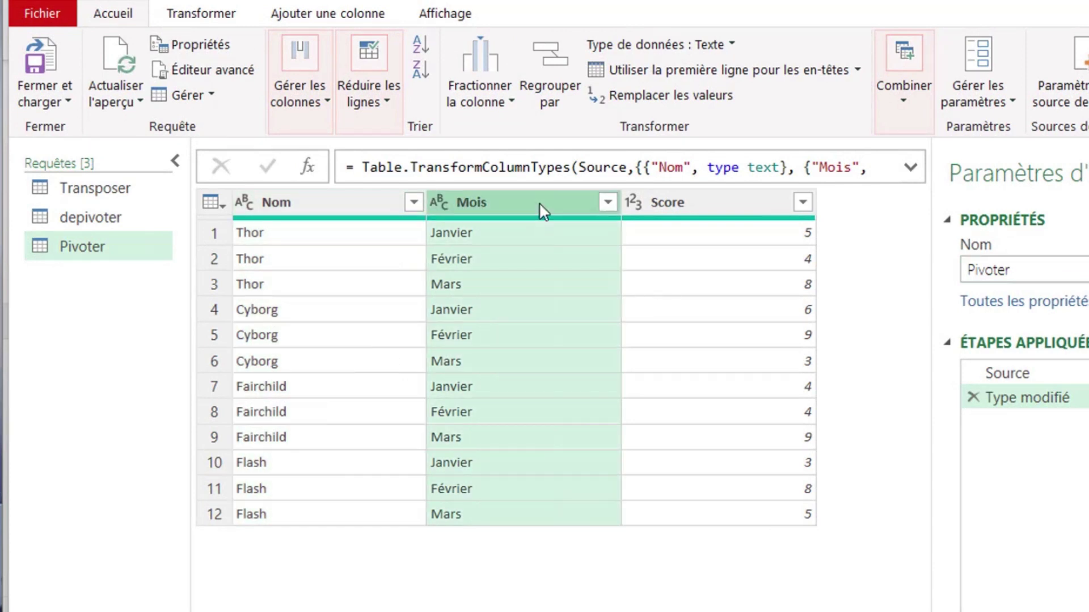
- Pivot Mois into Janvier, Février and Mars columns using Score values with Ne pas agréger
{"action": "left_click", "coordinate": [227, 17]}
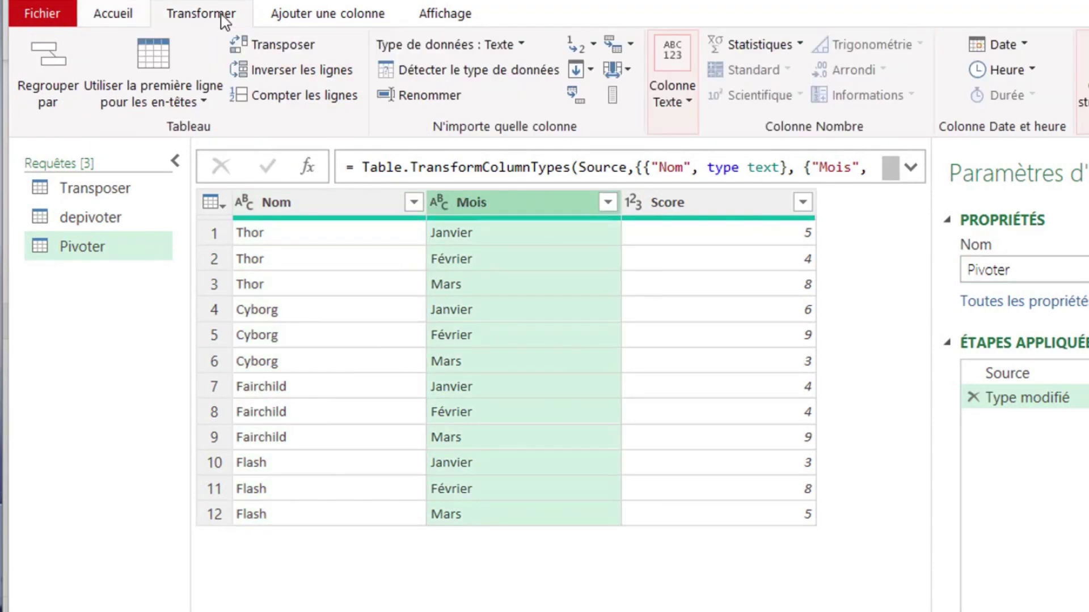
{"action": "left_click", "coordinate": [579, 97]}
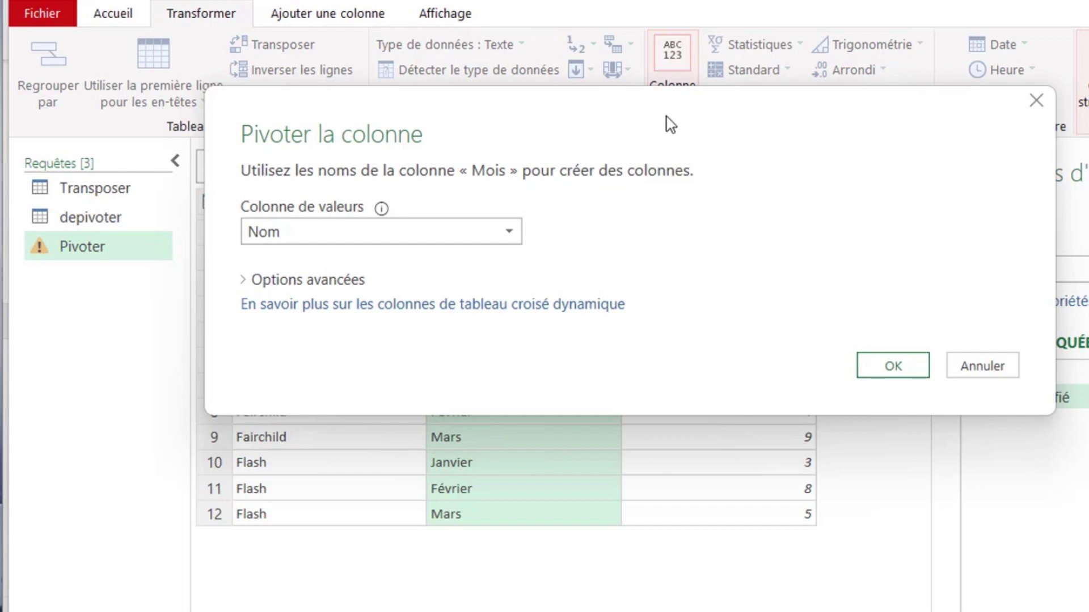
{"action": "left_click_drag", "start_coordinate": [666, 117], "coordinate": [657, 321]}
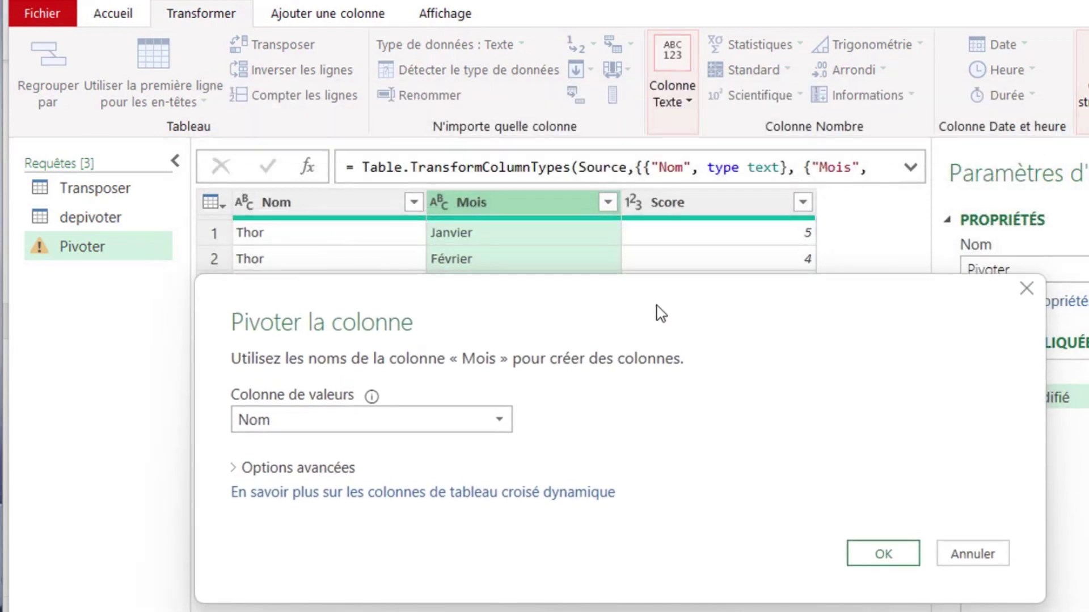
{"action": "left_click", "coordinate": [503, 432]}
{"action": "left_click", "coordinate": [447, 471]}
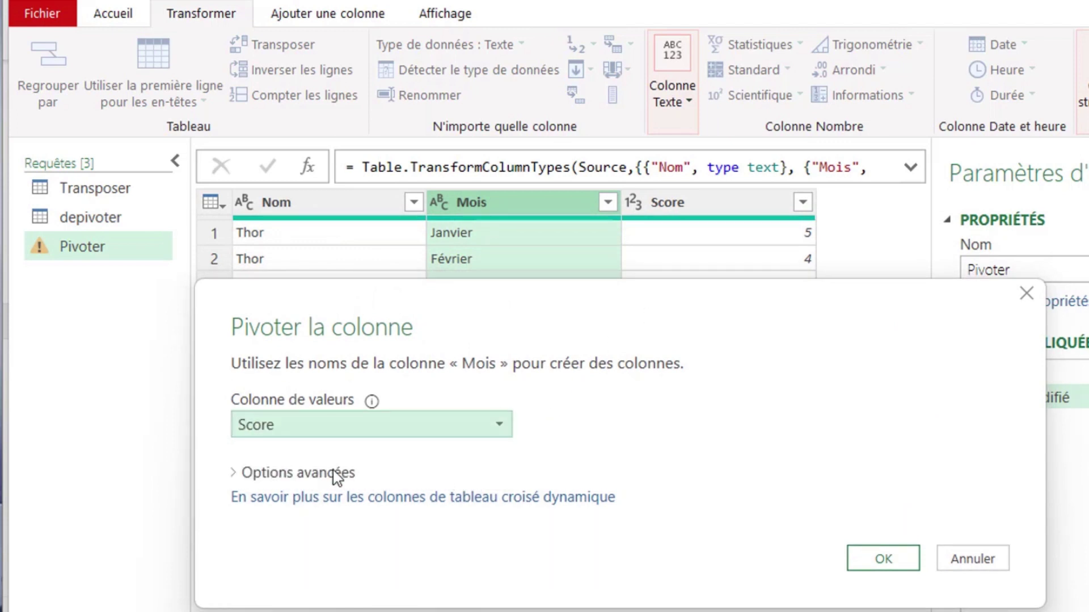
{"action": "left_click", "coordinate": [248, 478]}
{"action": "left_click", "coordinate": [491, 524]}
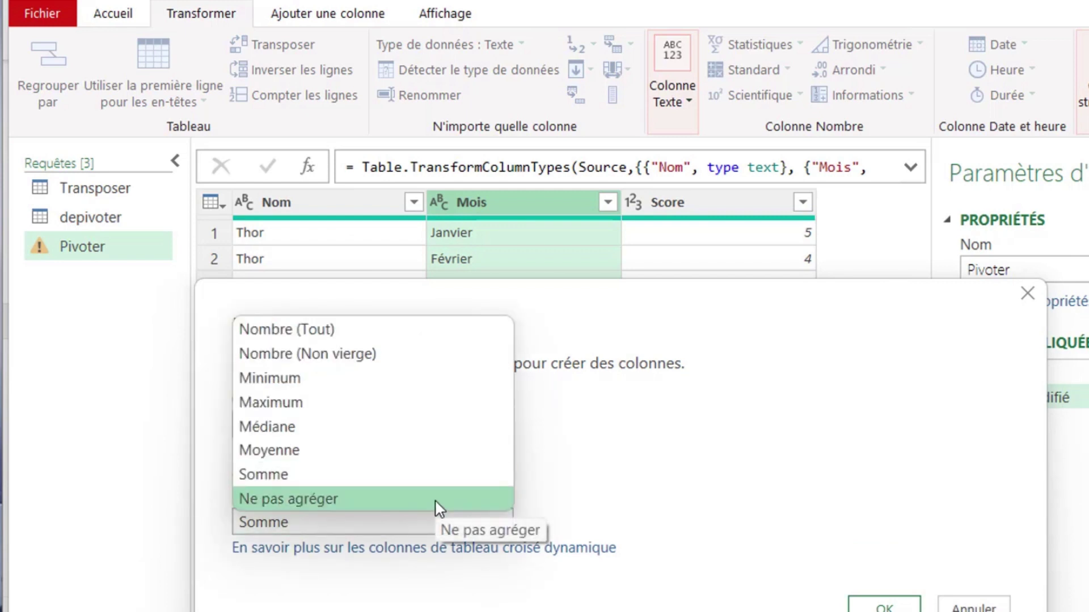
{"action": "left_click", "coordinate": [439, 508]}
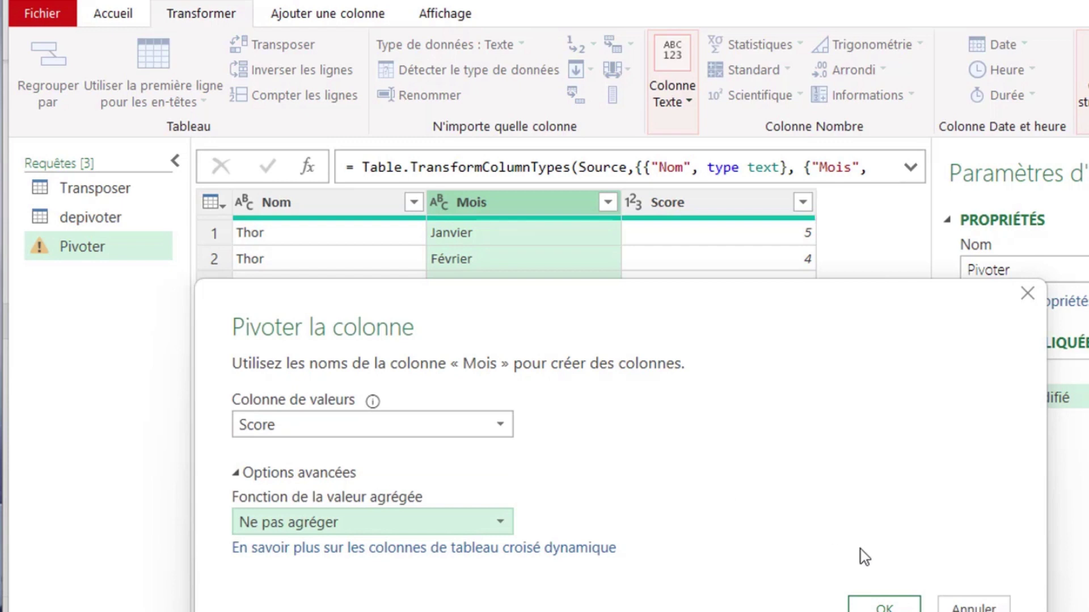
{"action": "left_click", "coordinate": [887, 608]}
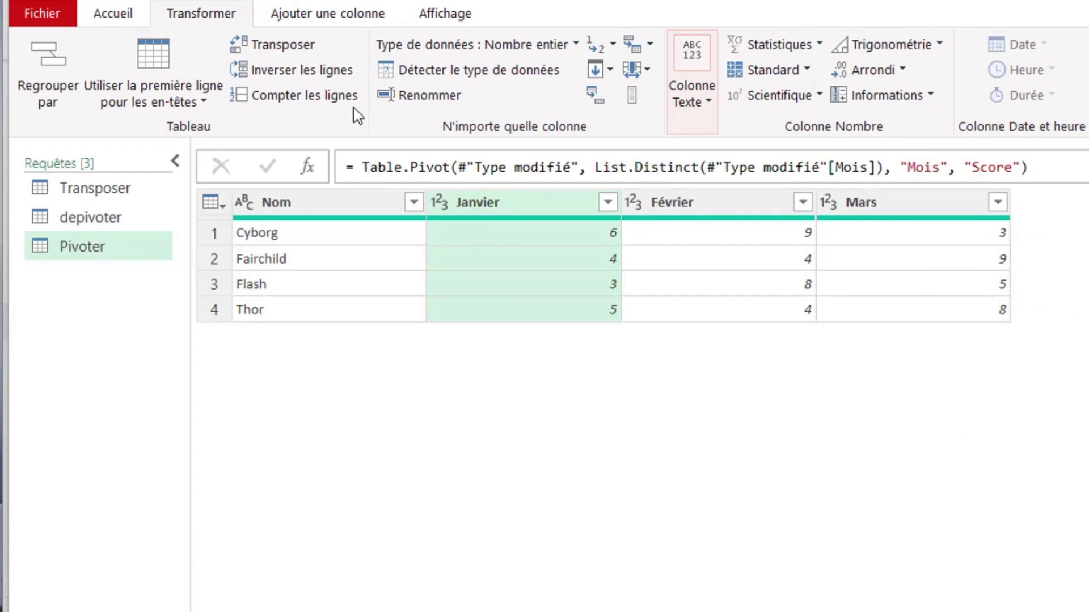
- Close and load the pivoted query to the existing Pivoter sheet at cell F4
{"action": "left_click", "coordinate": [122, 16]}
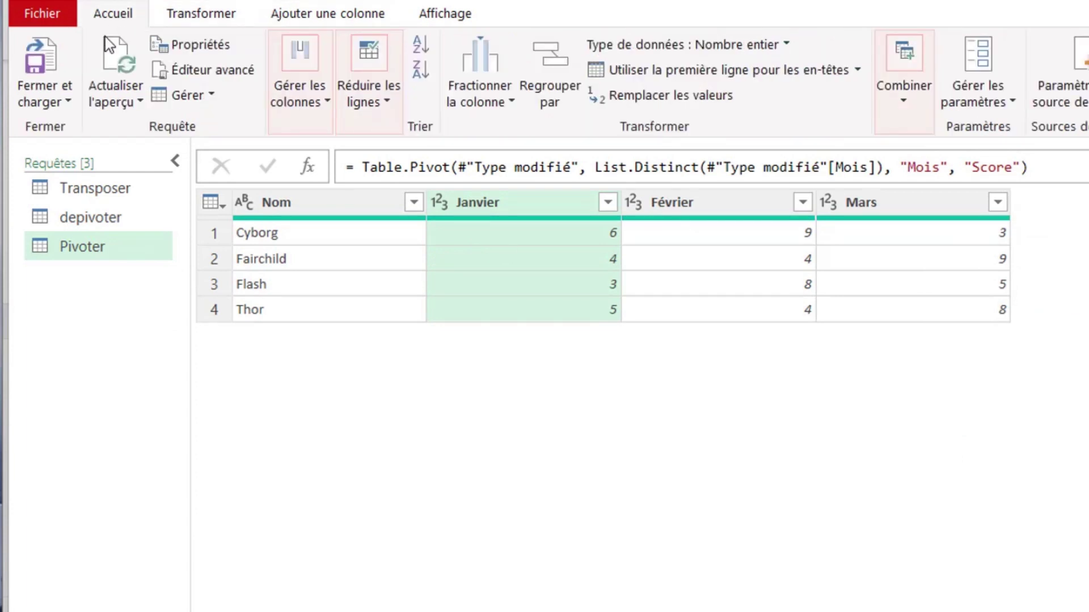
{"action": "left_click", "coordinate": [66, 103]}
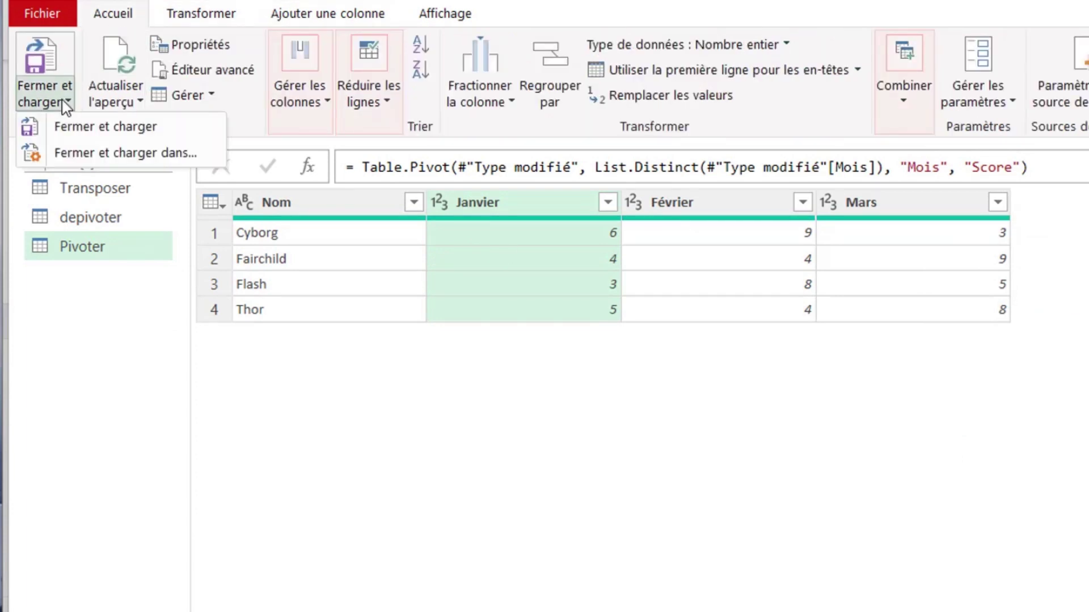
{"action": "left_click", "coordinate": [73, 154]}
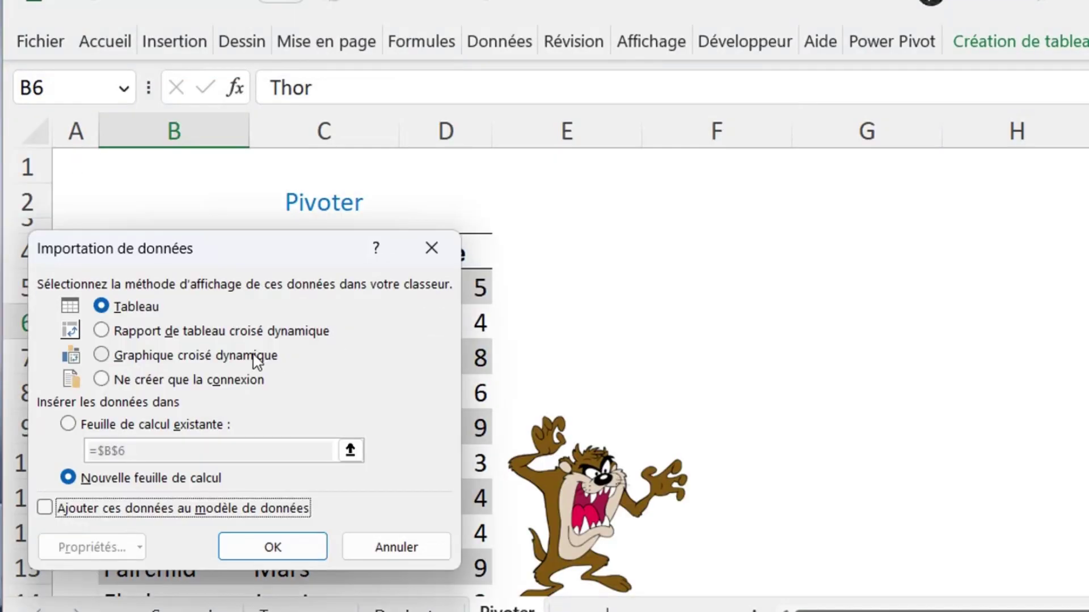
{"action": "left_click", "coordinate": [68, 424]}
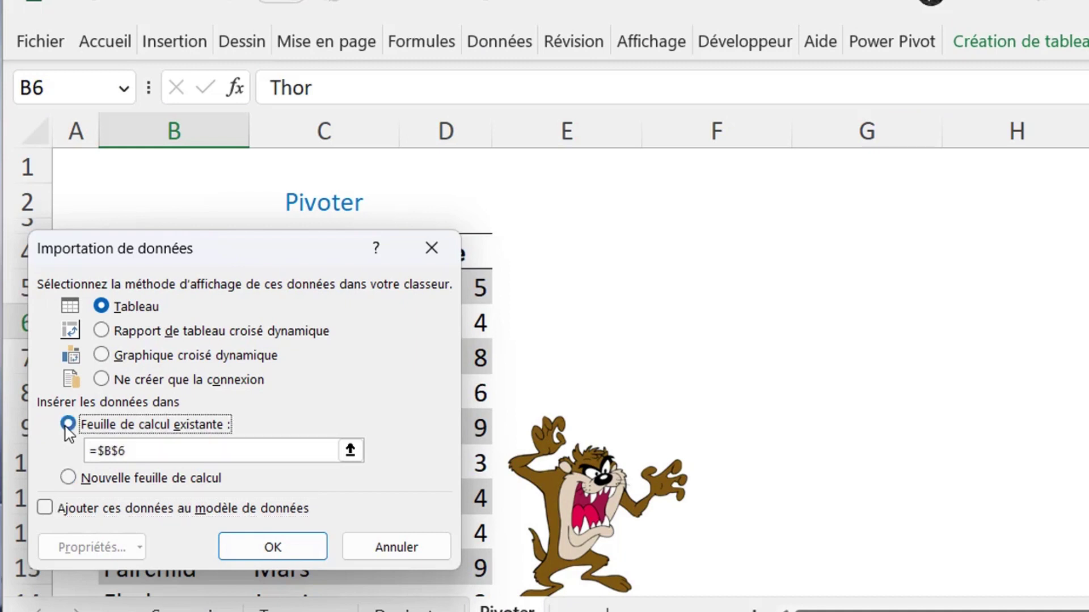
{"action": "left_click", "coordinate": [350, 451]}
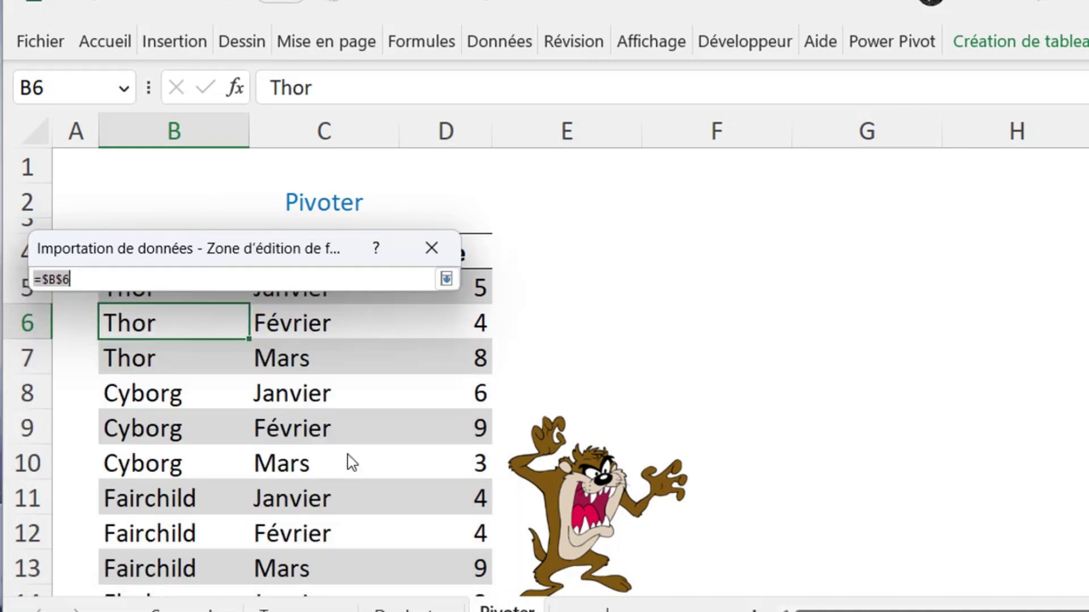
{"action": "left_click", "coordinate": [717, 251]}
{"action": "key", "text": "Return"}
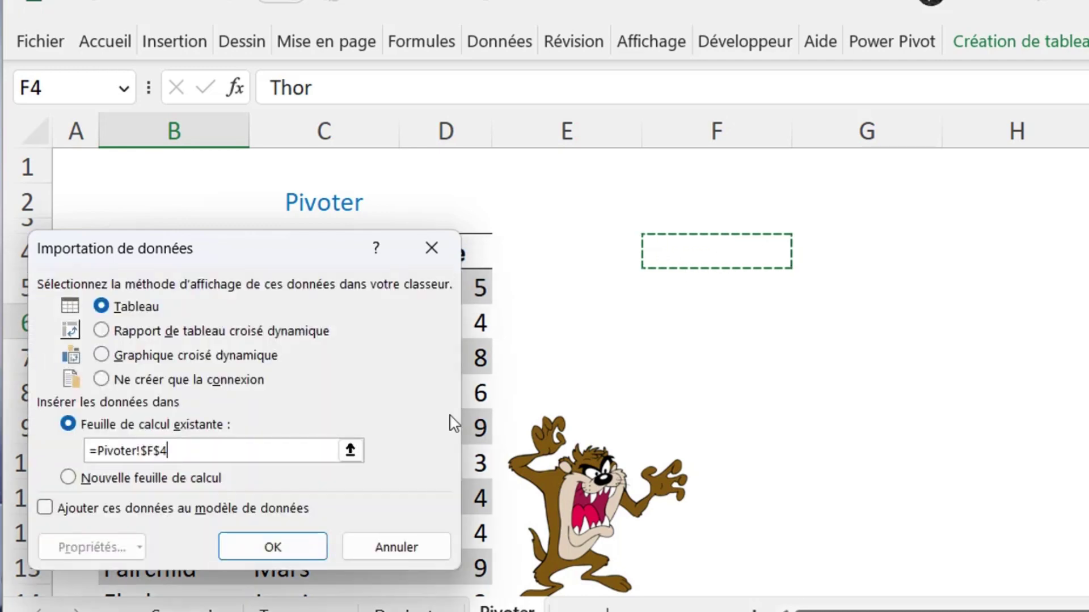
{"action": "left_click", "coordinate": [275, 546]}
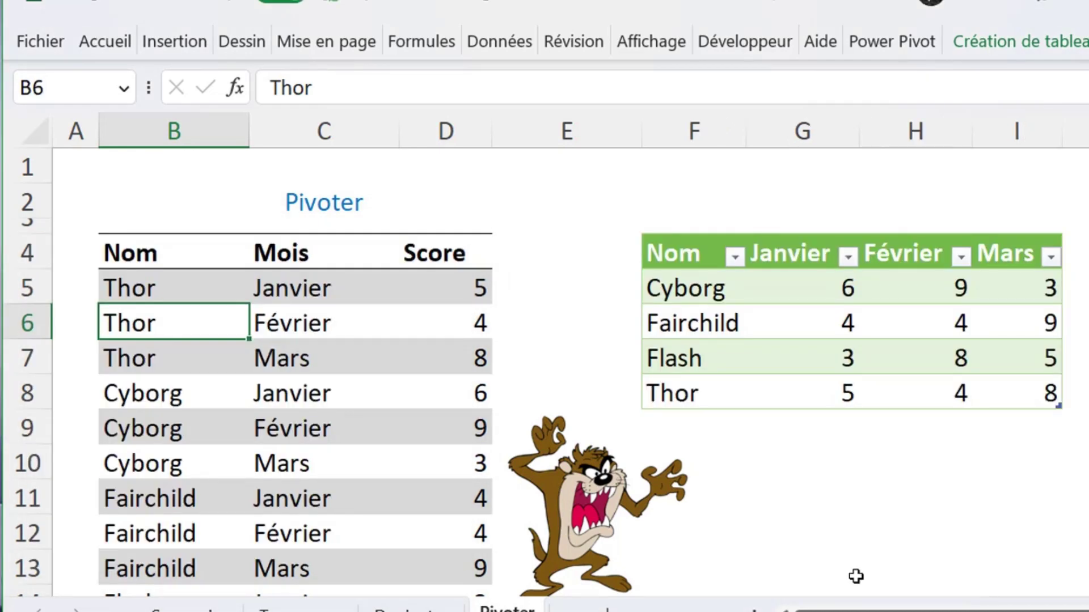